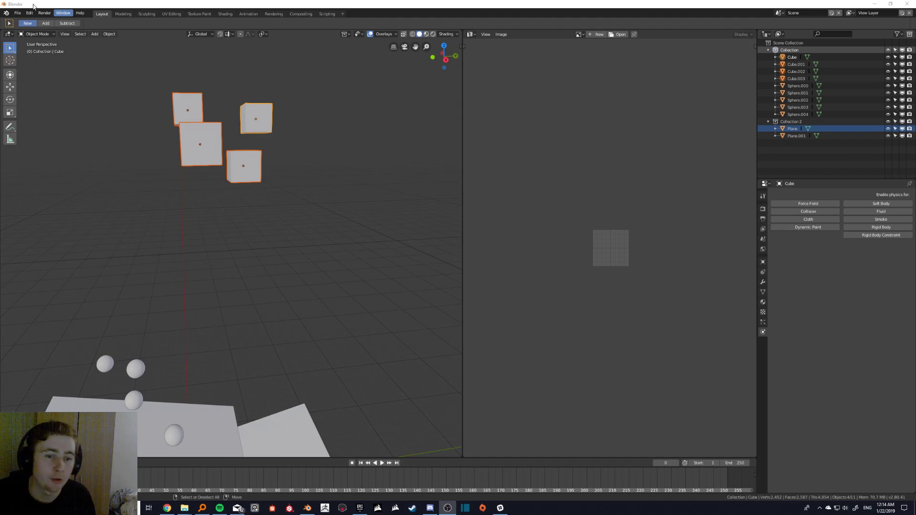
Orbit higher over the cubes and select only the top-right cube.
middle_drag(281, 157, 251, 159)
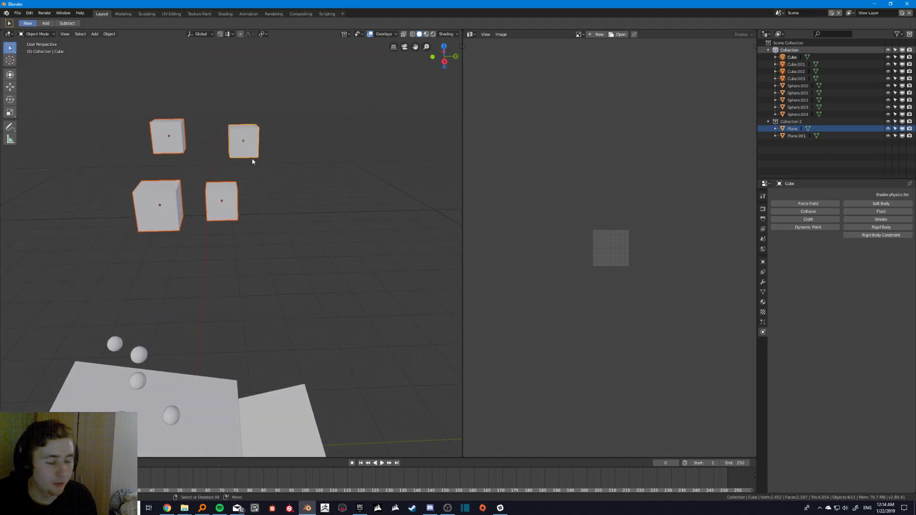
click(247, 145)
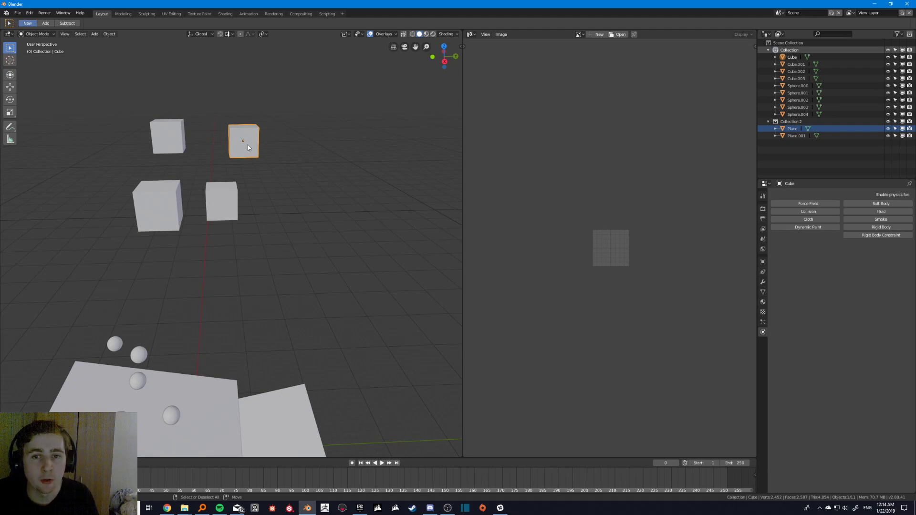
View the top-right cube's cross-shaped UV unwrap in Edit Mode, then return to Object Mode.
key(Tab)
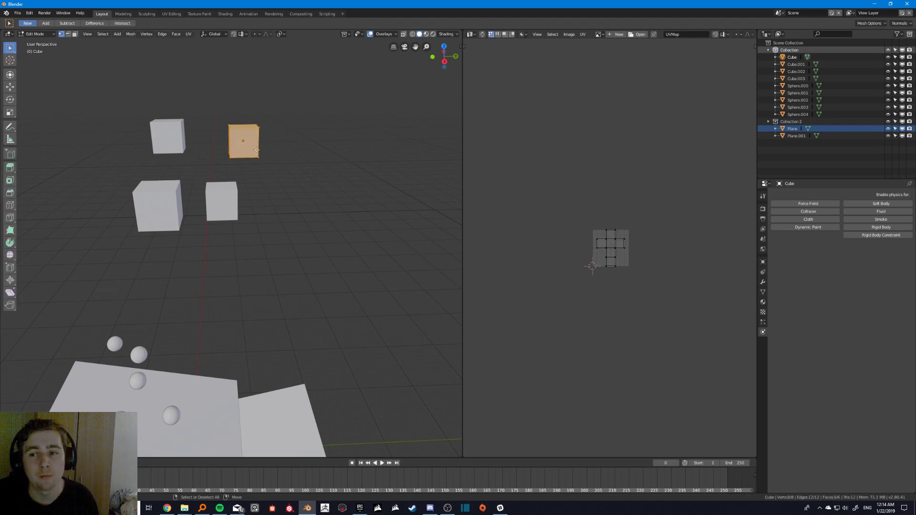
middle_drag(253, 149, 232, 186)
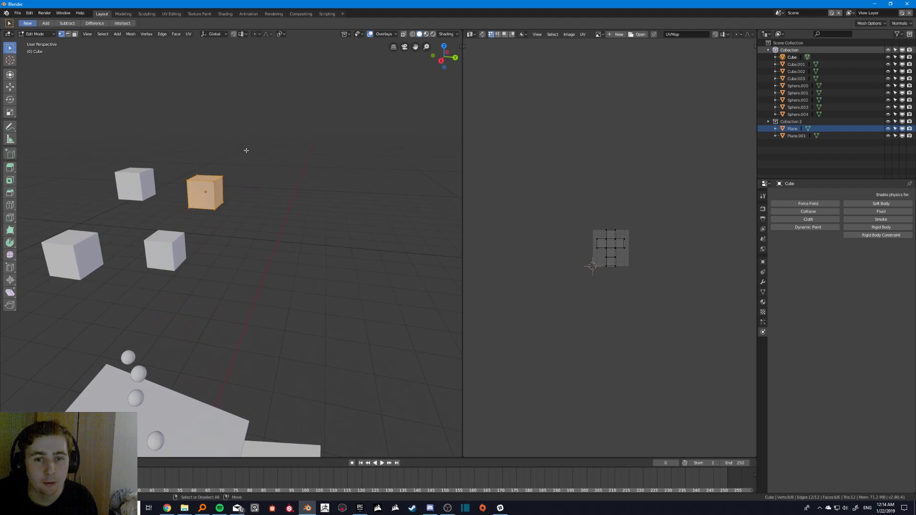
scroll(641, 241, up, 8)
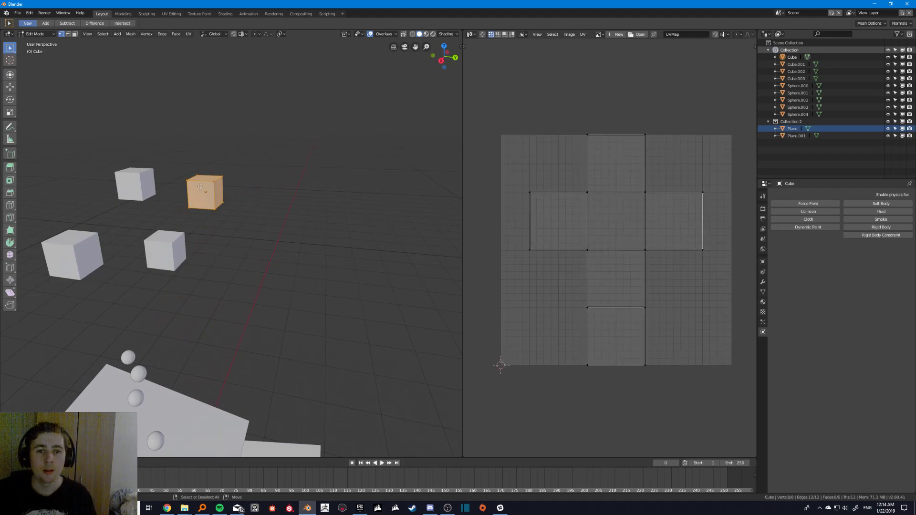
key(Tab)
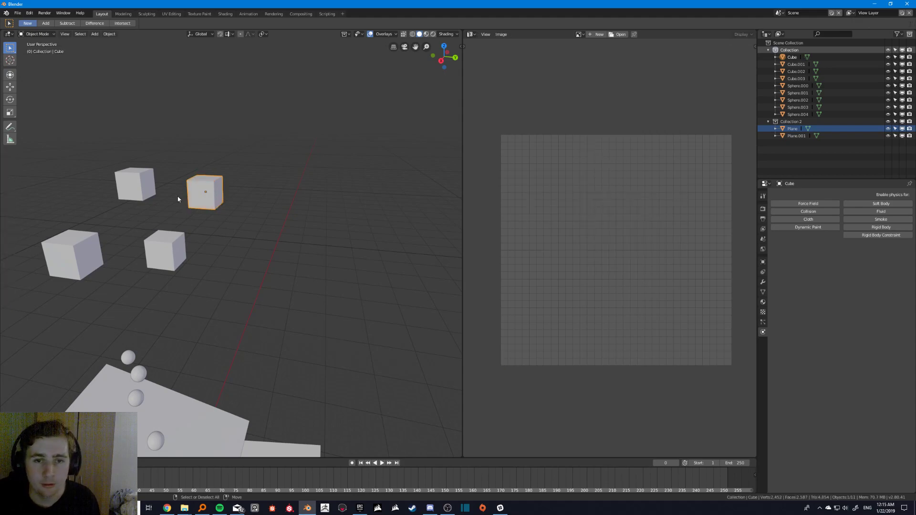
Select the bottom-middle cube alone and view its UV unwrap.
shift+click(136, 185)
shift+click(72, 254)
shift+click(166, 257)
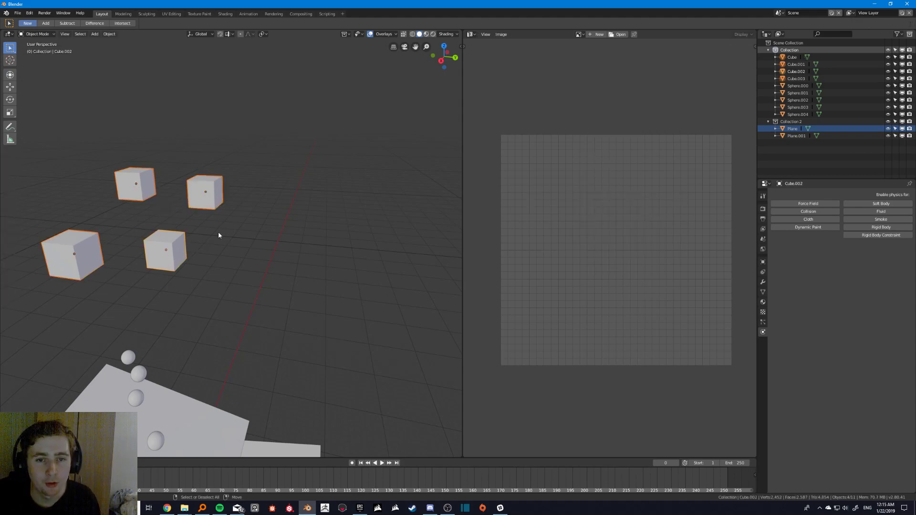
click(172, 261)
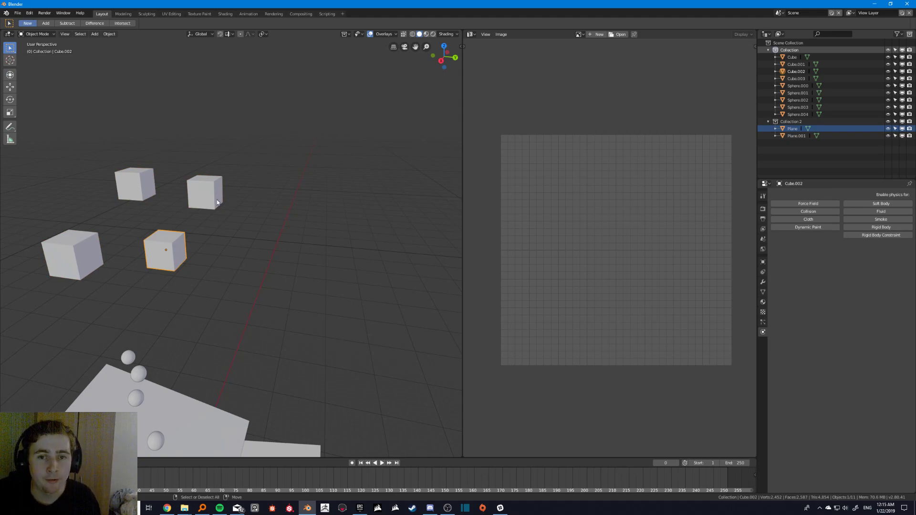
key(Tab)
Check the large left cube's UV unwrap, then select the left, bottom-middle and top-right cubes.
key(Tab)
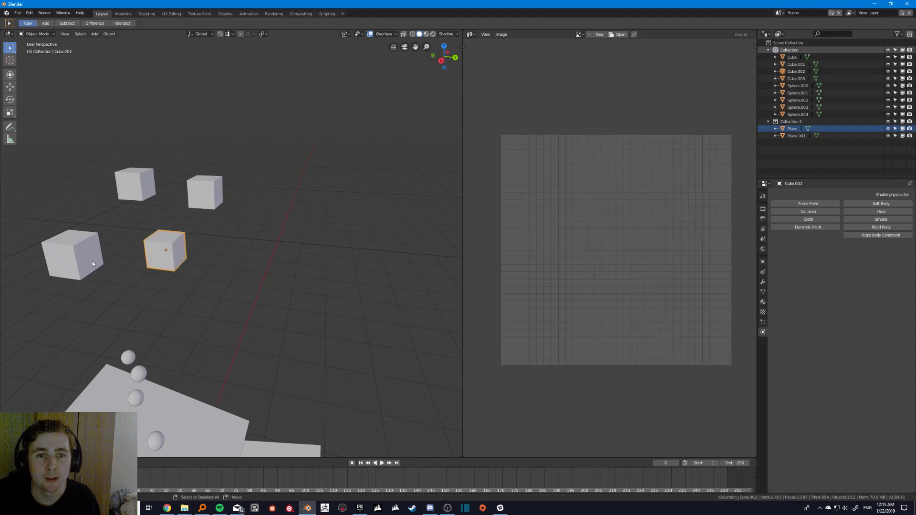
click(92, 262)
key(Tab)
key(Tab)
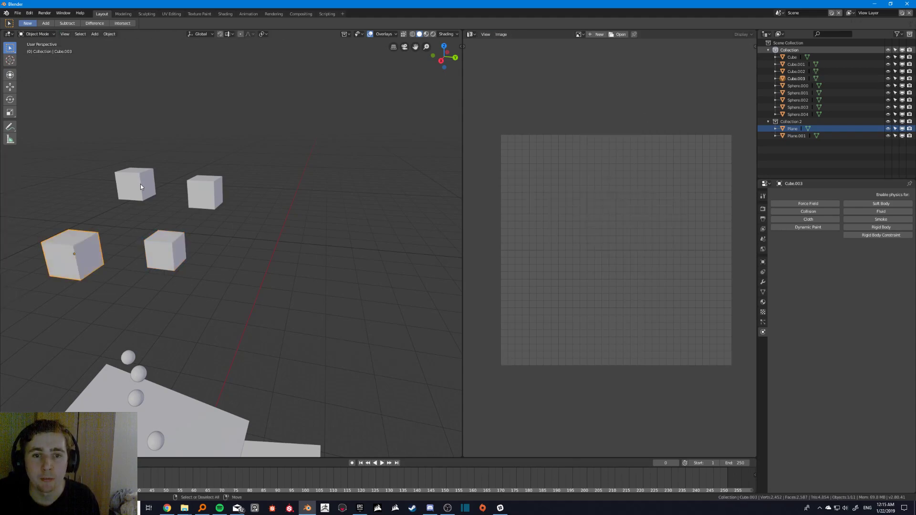
click(141, 184)
key(Tab)
key(Tab)
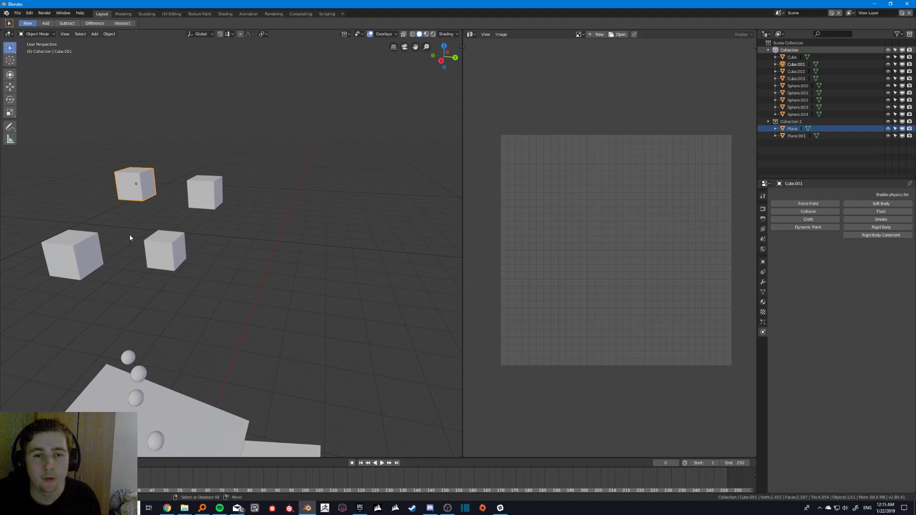
shift+click(78, 251)
shift+click(164, 250)
shift+click(209, 190)
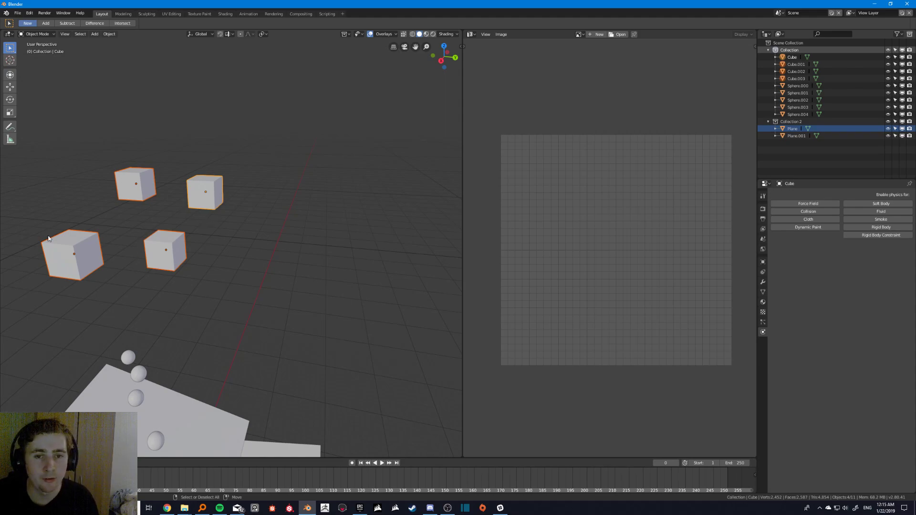
Edit all four cubes together and pack their UV islands with Pack Islands.
click(153, 238)
shift+click(204, 195)
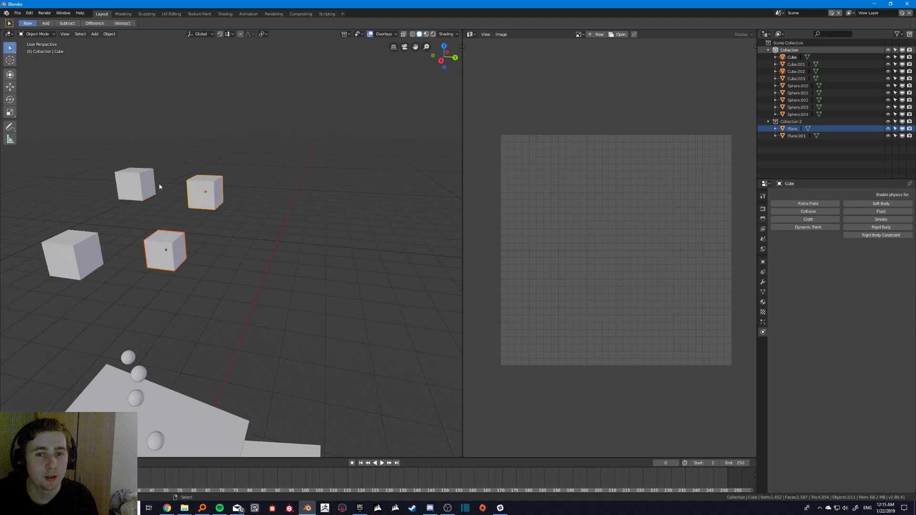
shift+click(135, 185)
shift+click(59, 265)
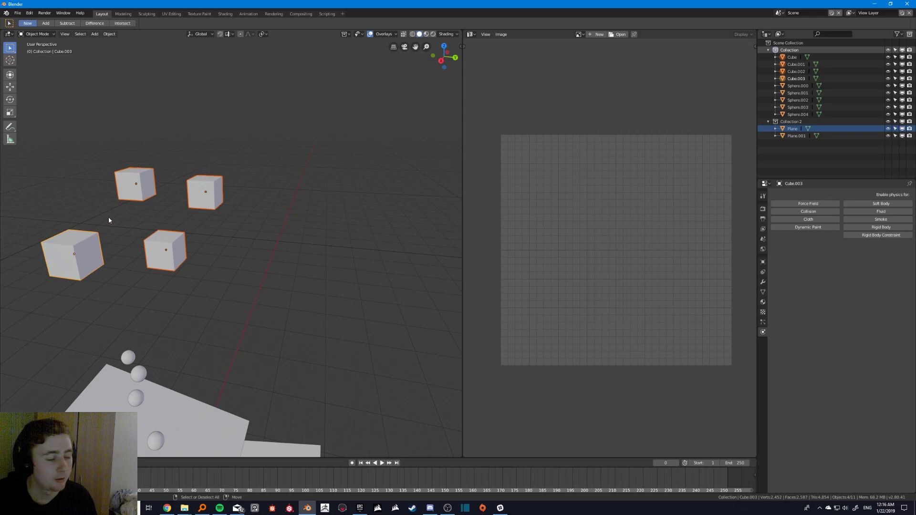
key(Tab)
middle_drag(146, 199, 237, 198)
key(a)
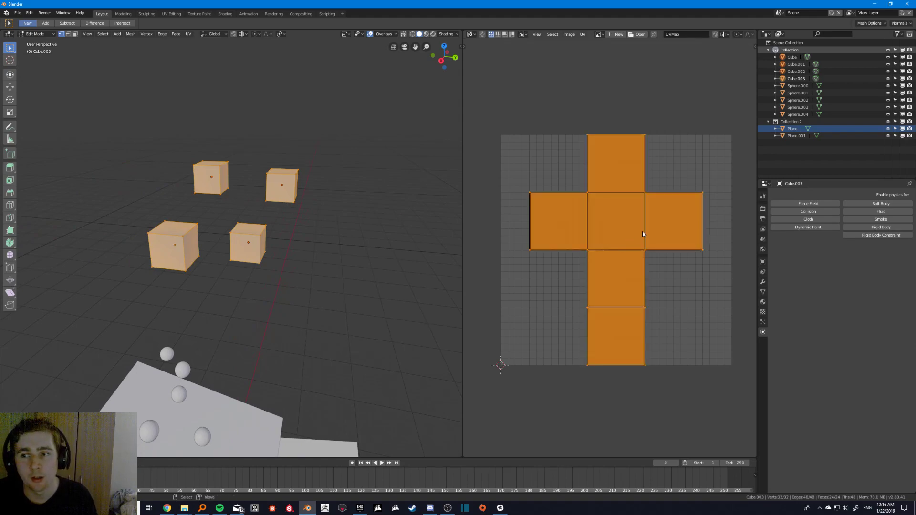
click(583, 34)
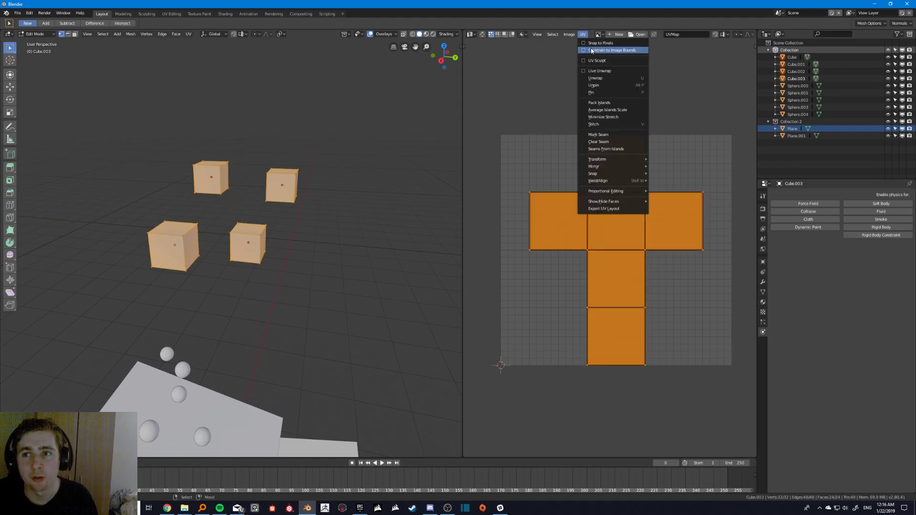
click(601, 102)
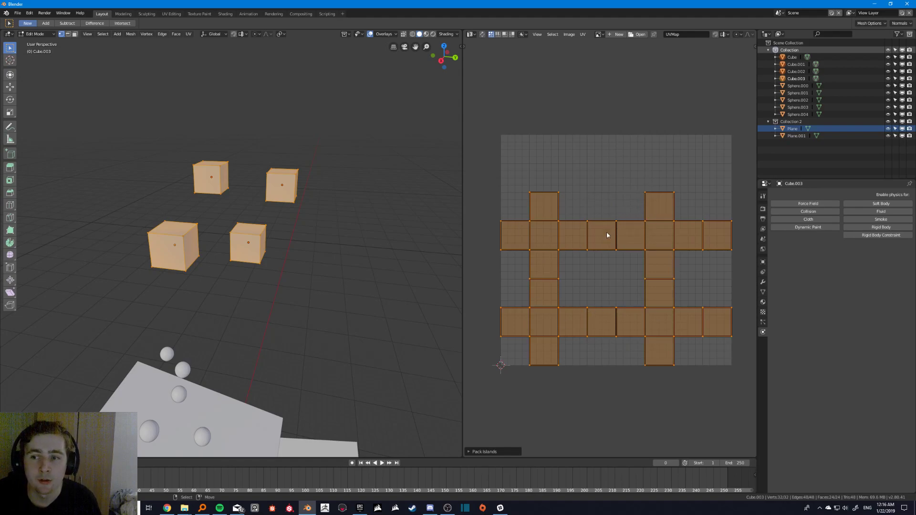
Reposition the cross-shaped UV islands, placing the right one in the upper left, then exit Edit Mode.
key(alt+a)
key(l)
key(g)
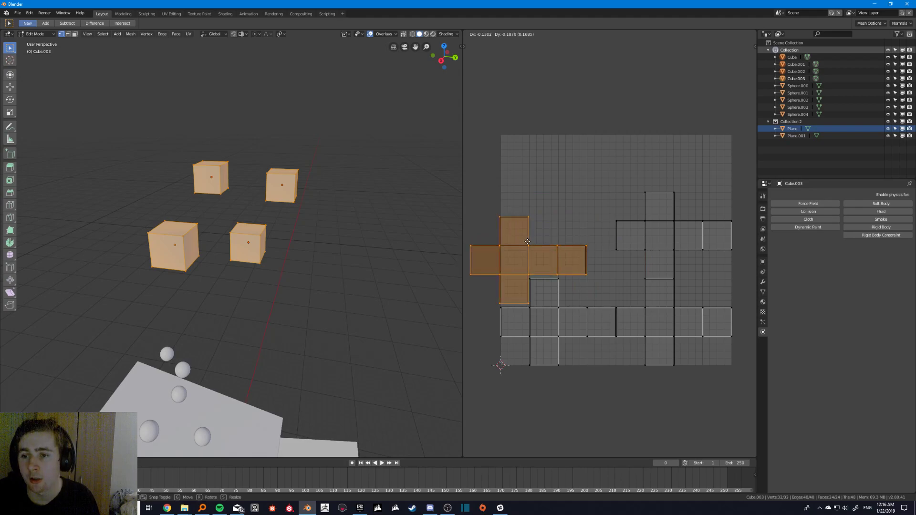
click(527, 242)
key(alt+a)
click(644, 222)
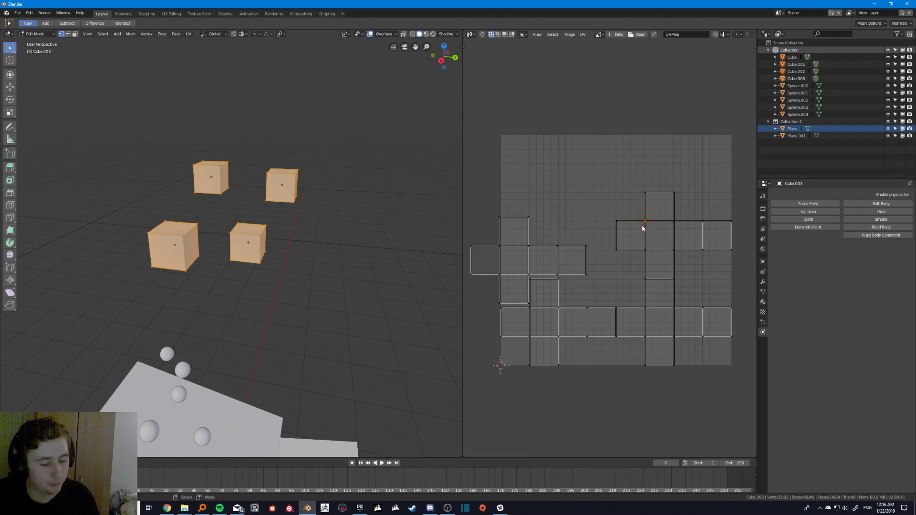
key(l)
key(g)
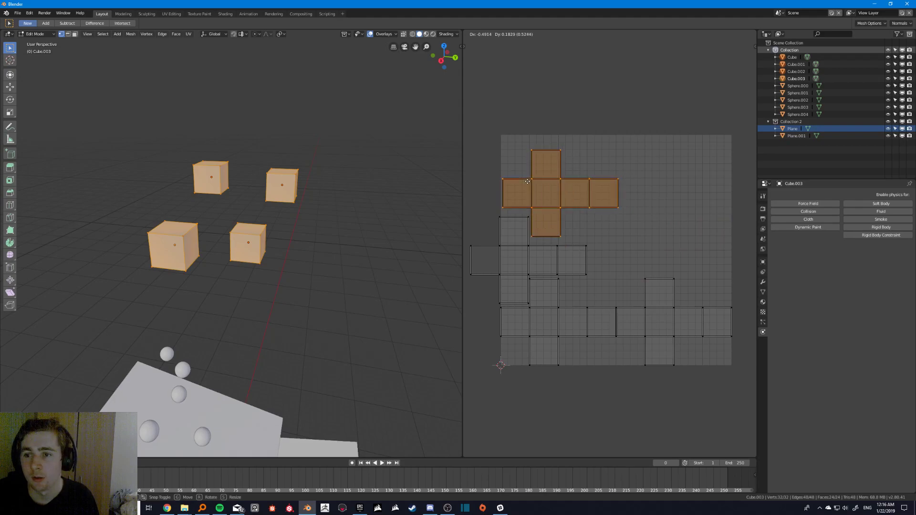
click(527, 191)
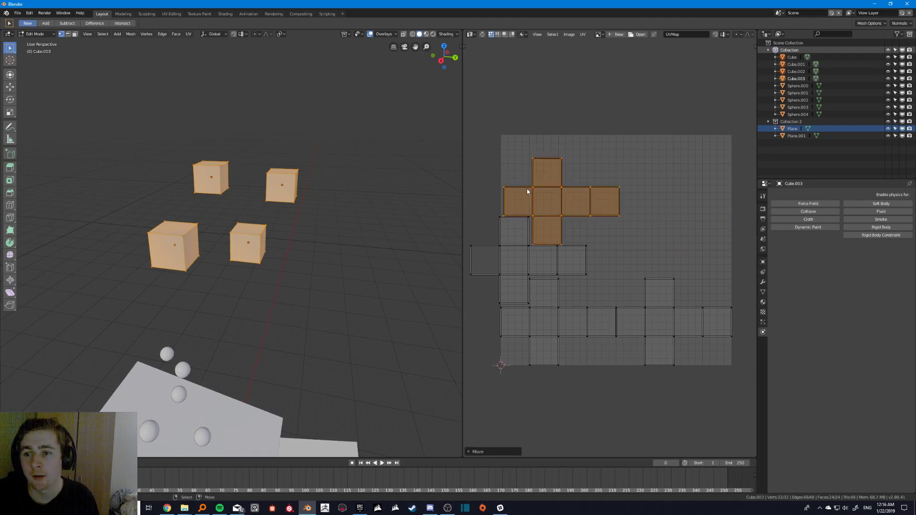
key(g)
click(525, 191)
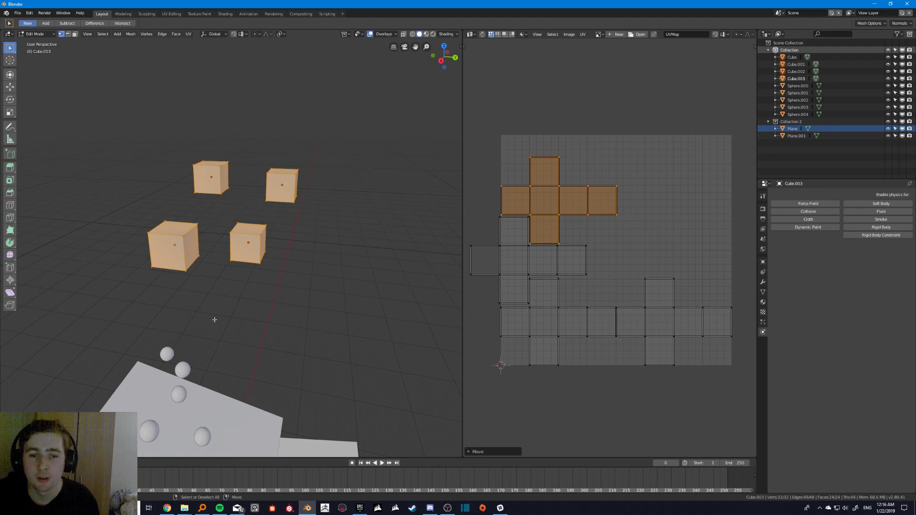
key(Tab)
key(Tab)
key(Tab)
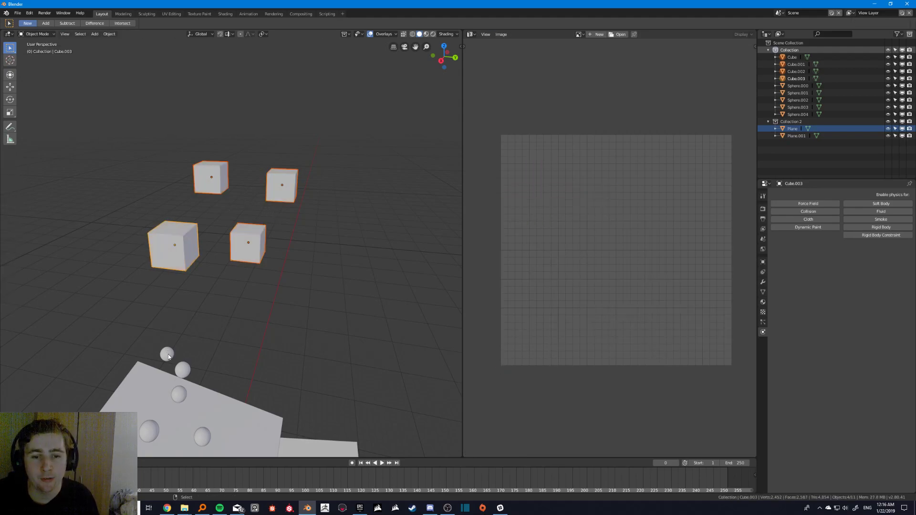
Add a sphere to the selection, pack all UV islands with Pack Islands, and return to Object Mode.
shift+click(168, 354)
key(Tab)
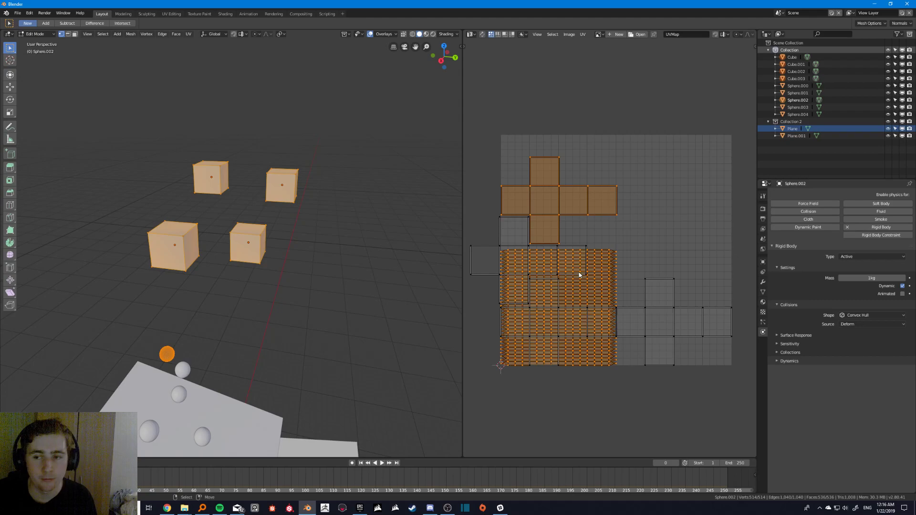
middle_drag(601, 244, 589, 240)
key(a)
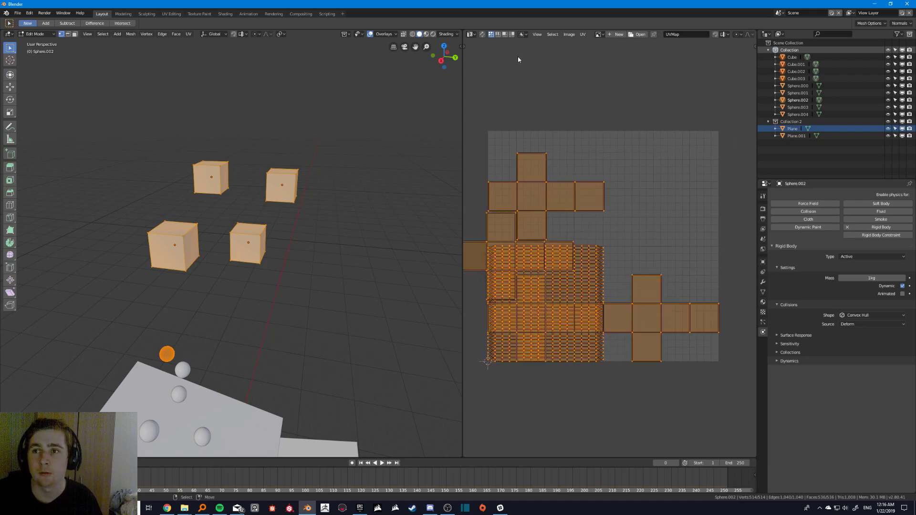
click(583, 33)
click(606, 105)
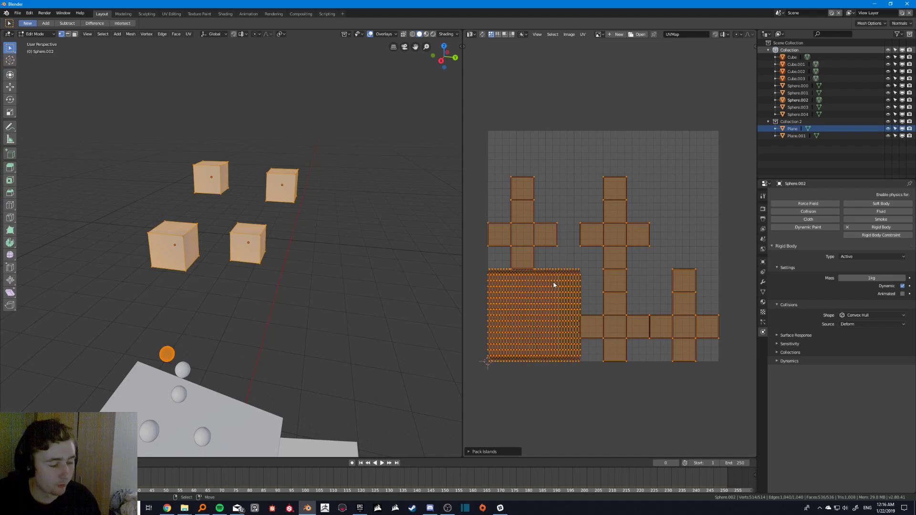
key(Tab)
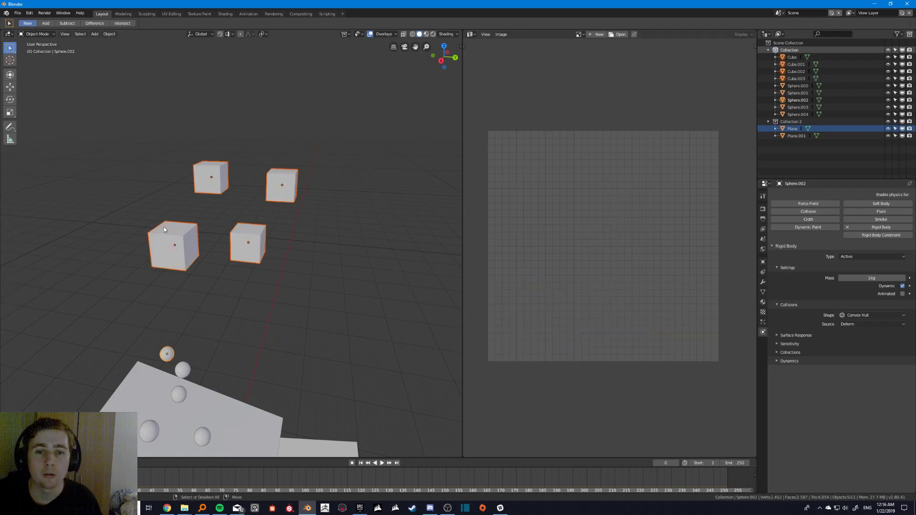
Delete the four cubes from the scene.
shift+click(218, 181)
shift+click(292, 191)
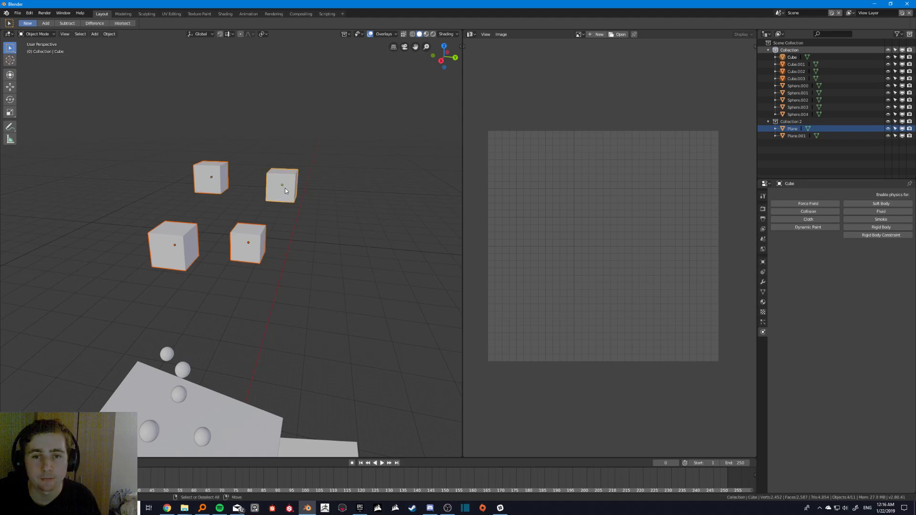
key(x)
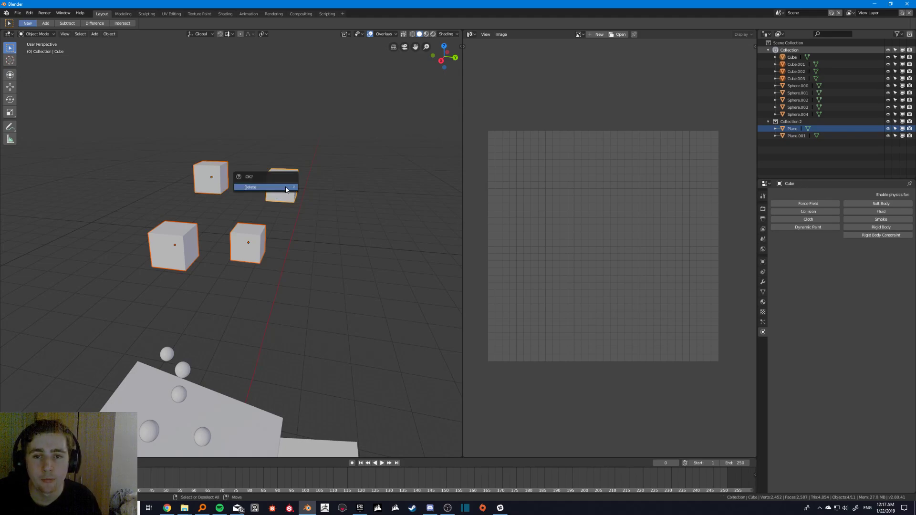
click(285, 187)
middle_drag(256, 260, 287, 270)
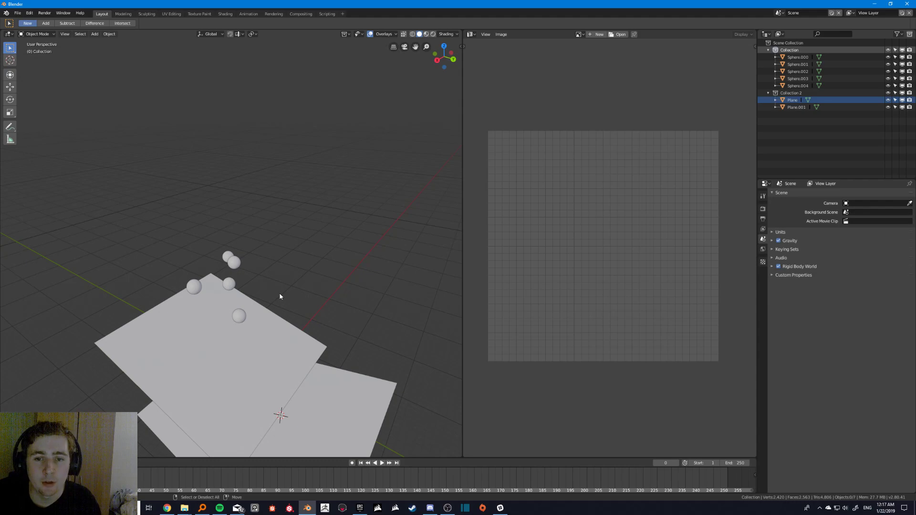
Inspect three spheres' meshes in Edit Mode, then deselect everything in Object Mode.
click(234, 262)
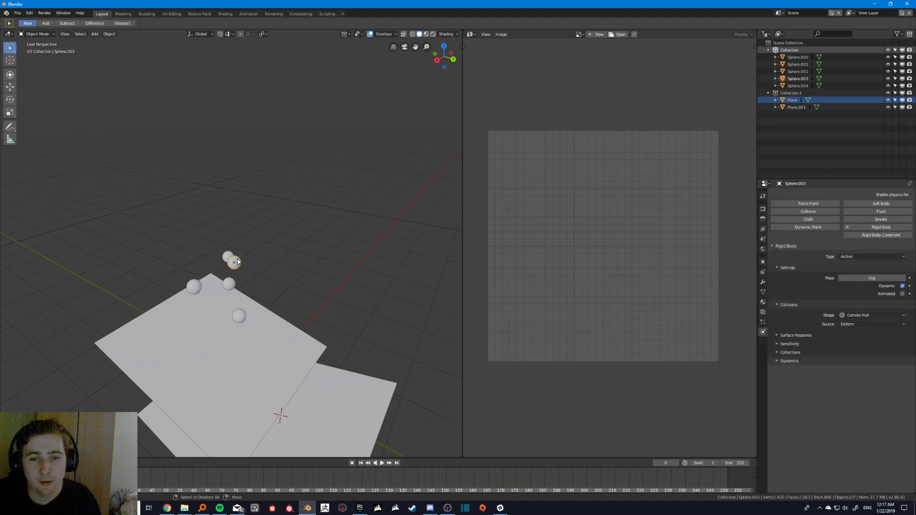
shift+click(228, 256)
shift+click(229, 284)
key(Tab)
scroll(228, 286, up, 5)
click(229, 302)
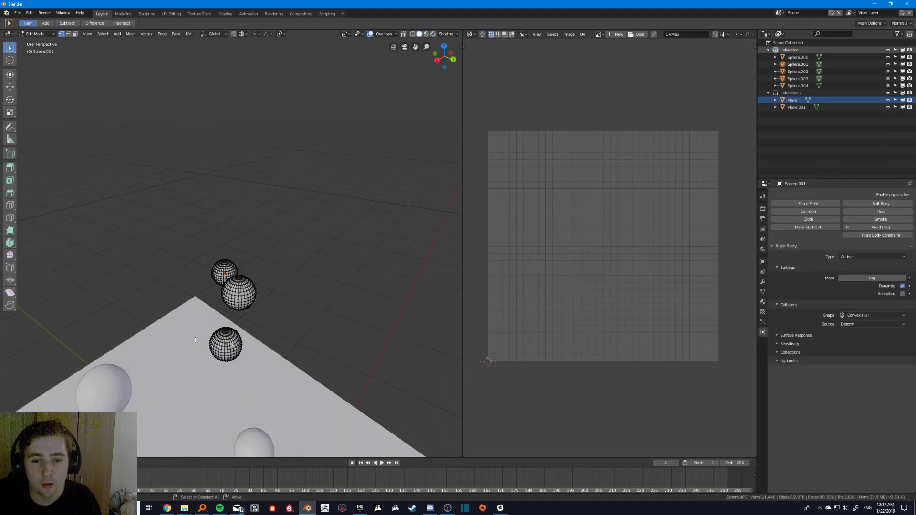
key(Tab)
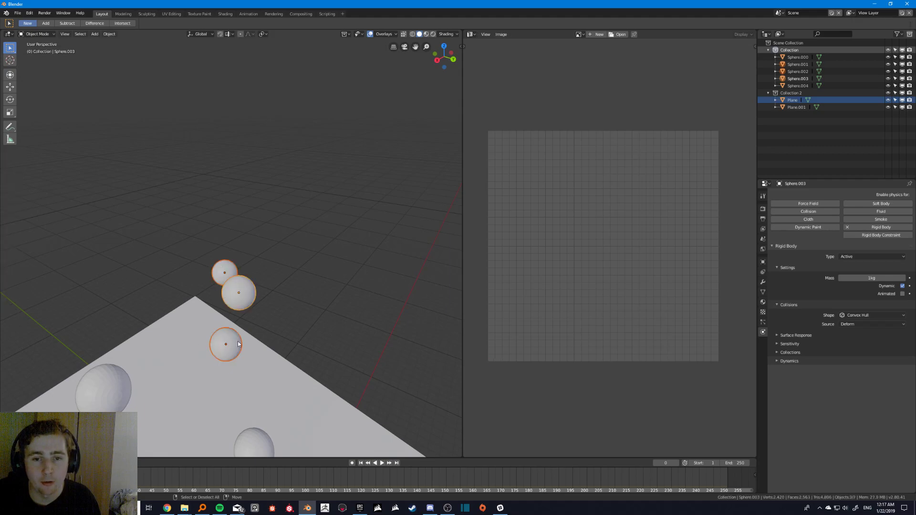
key(a)
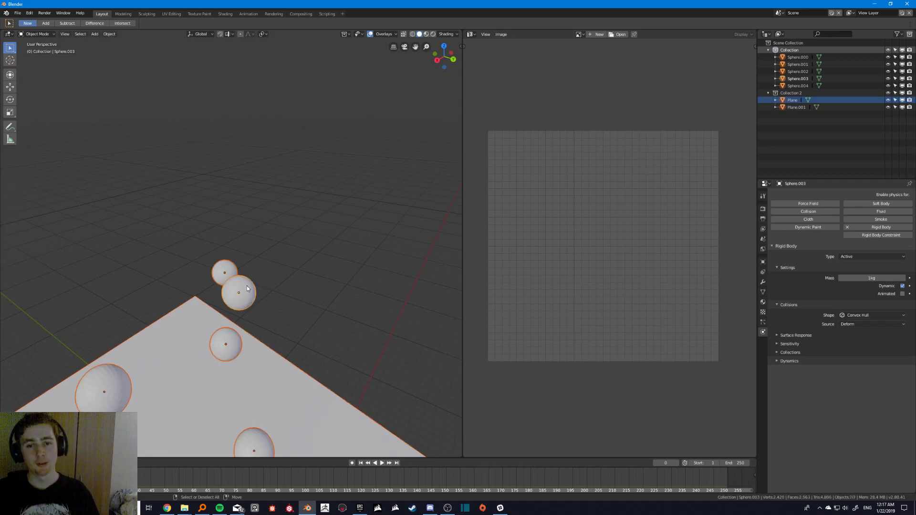
key(alt+a)
middle_drag(210, 342, 279, 274)
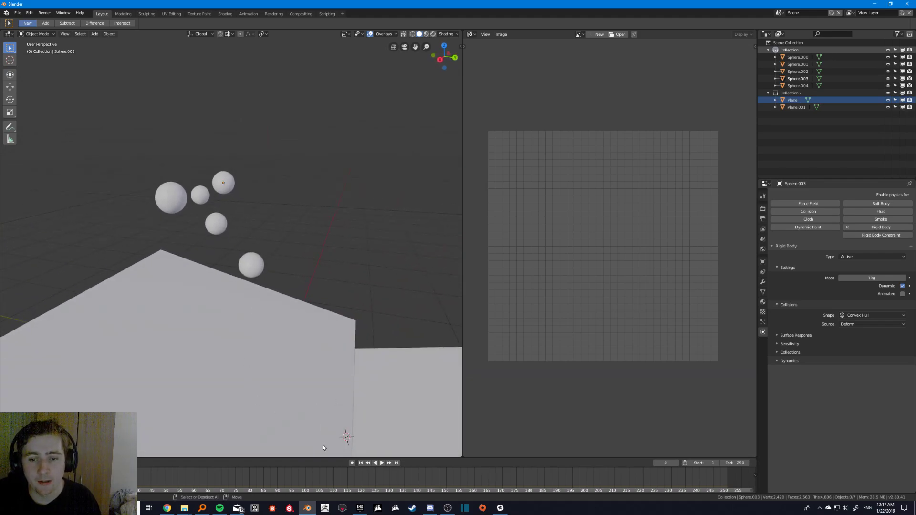
Play the rigid-body simulation until the spheres settle on the plane around frame 181.
click(382, 463)
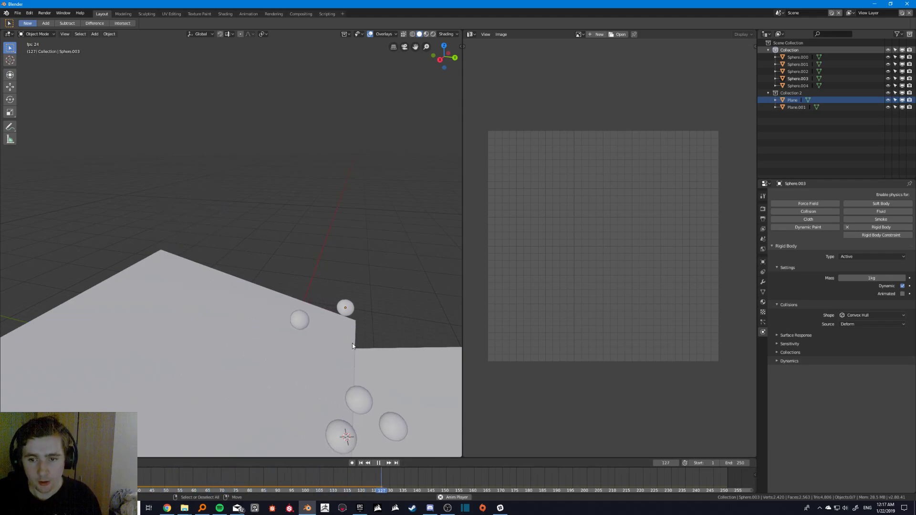
middle_drag(357, 339, 365, 390)
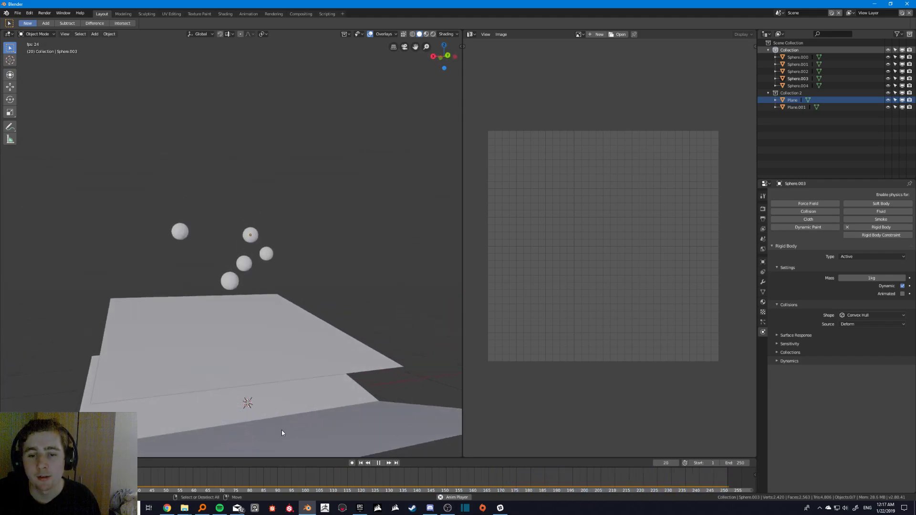
key(space)
middle_drag(357, 445, 308, 400)
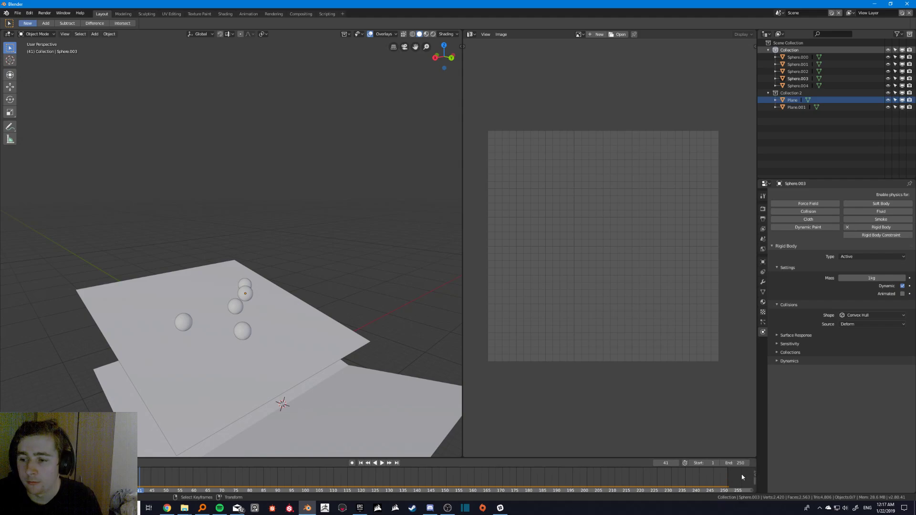
click(384, 462)
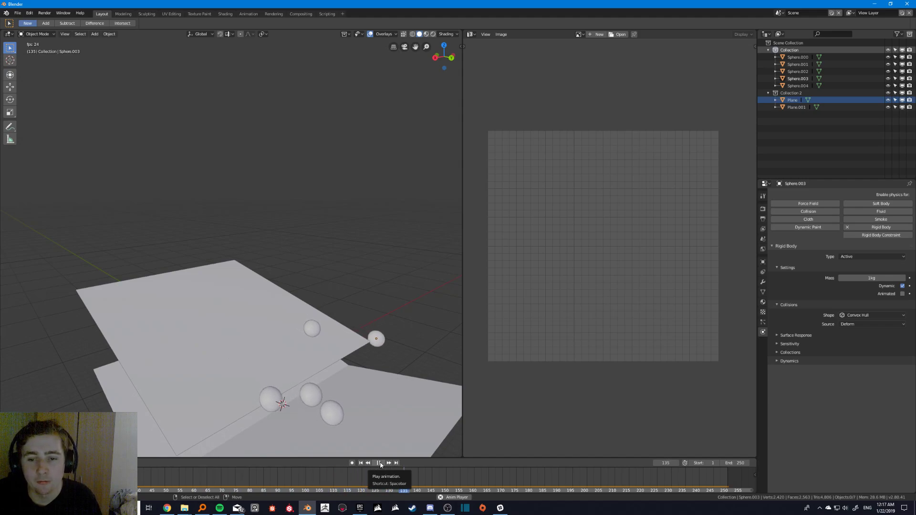
click(381, 463)
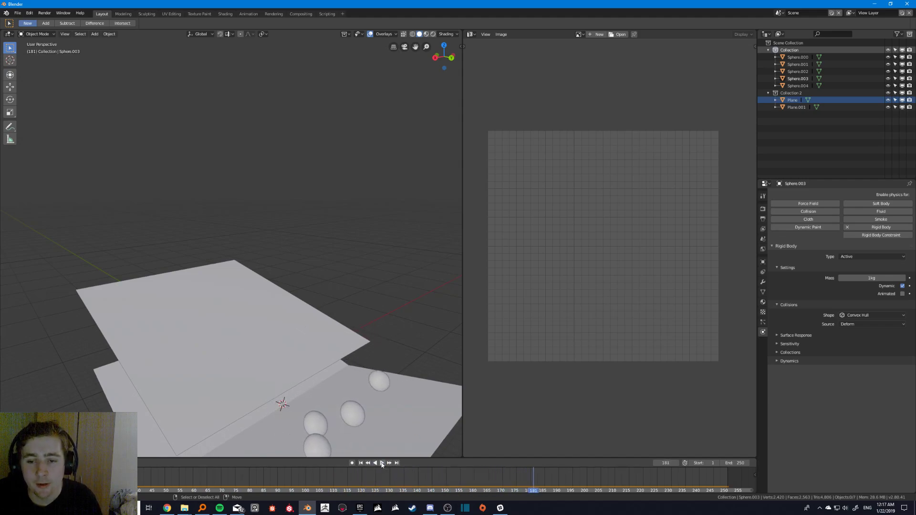
middle_drag(360, 366, 329, 347)
scroll(400, 386, down, 2)
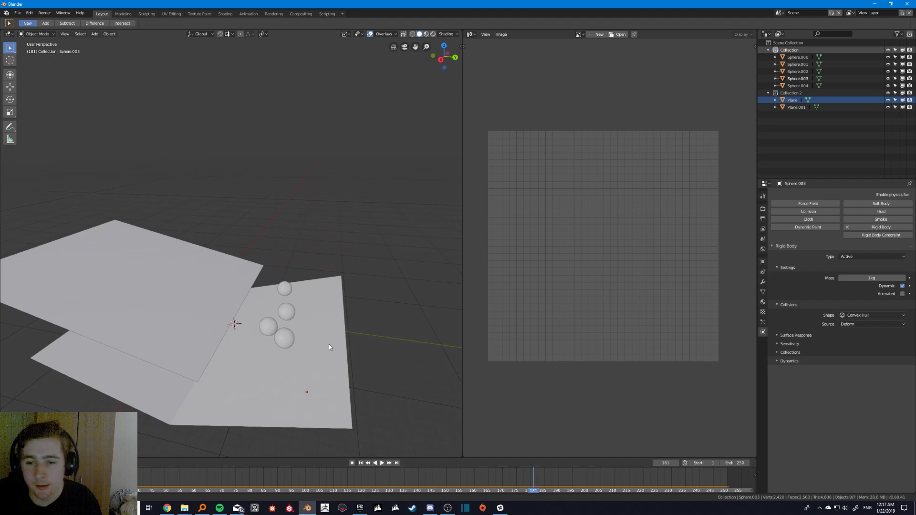
Edit the settled spheres with all UVs selected, viewed in Top Orthographic (Numpad 7).
shift+click(286, 290)
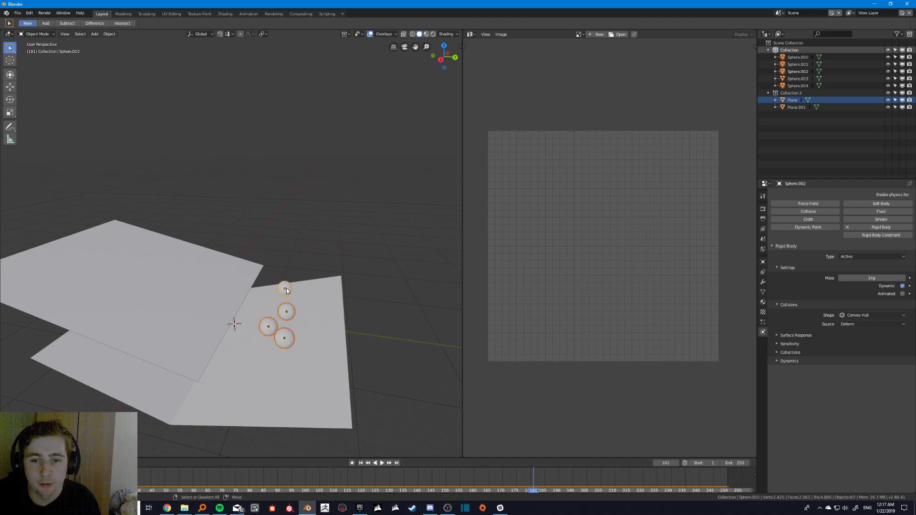
key(Tab)
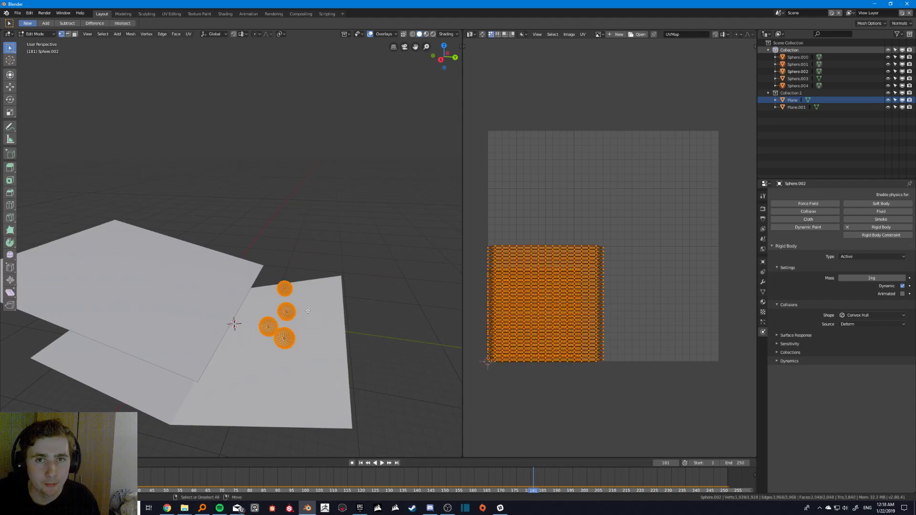
middle_drag(562, 232, 589, 236)
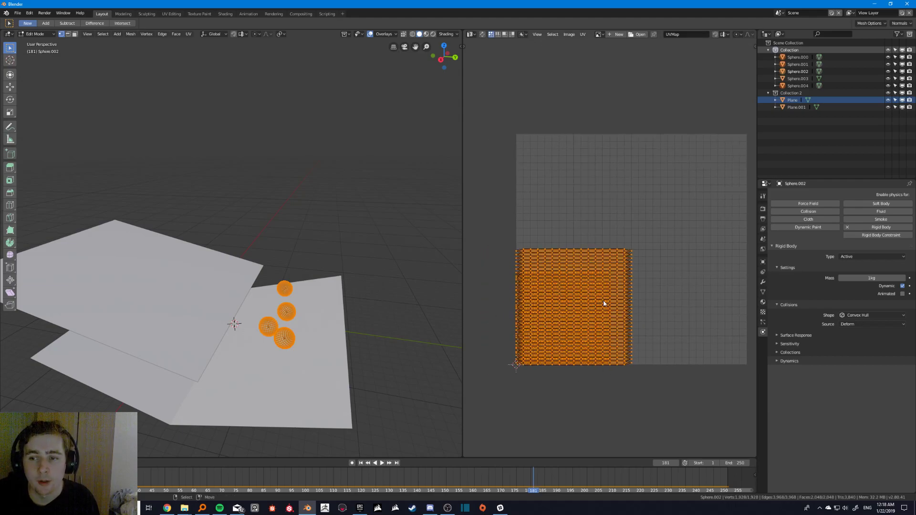
key(alt+a)
key(KP_7)
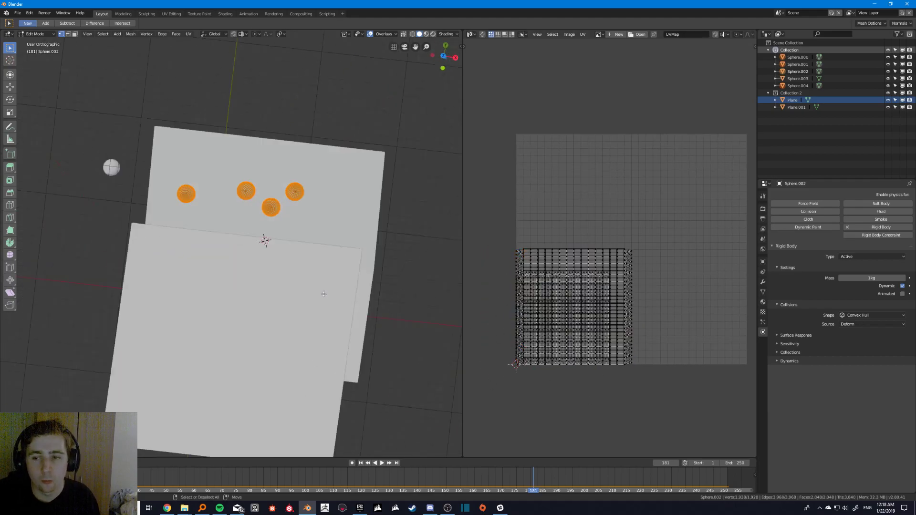
key(a)
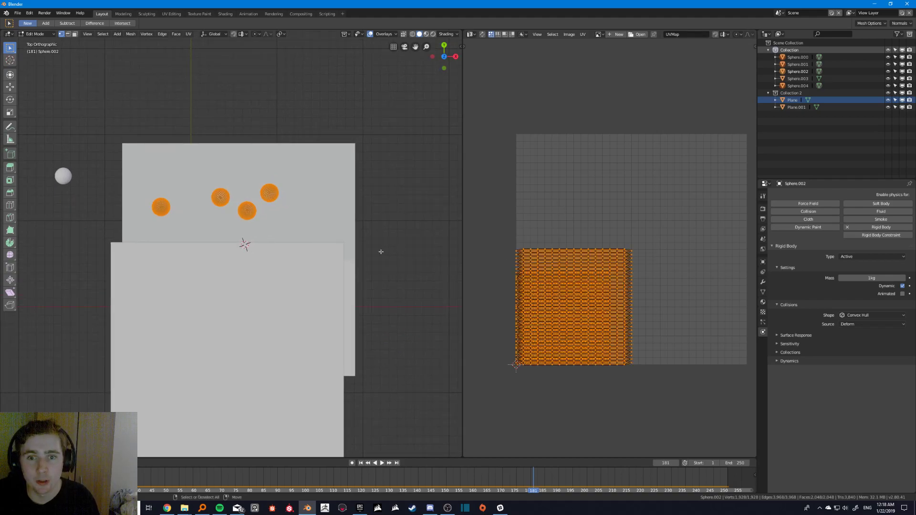
scroll(202, 191, up, 4)
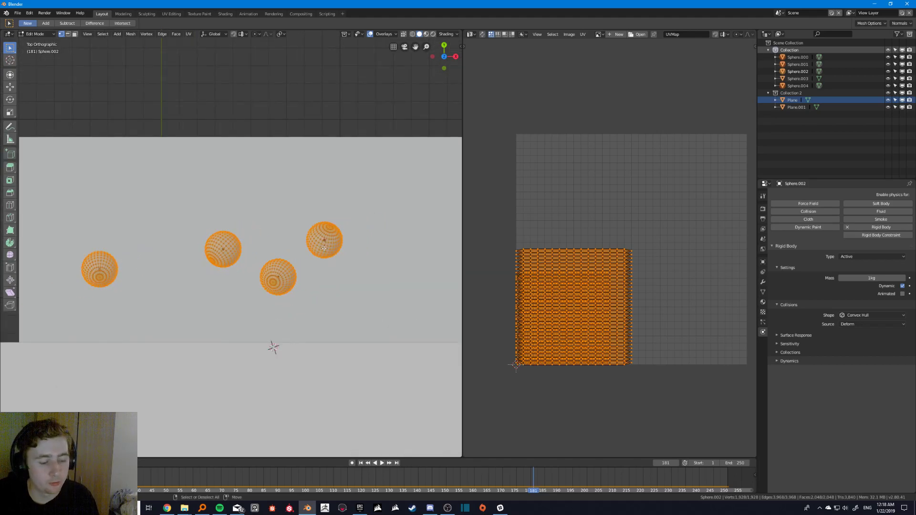
Unwrap the spheres with Project From View, check top and side views, and exit Edit Mode.
key(u)
click(323, 305)
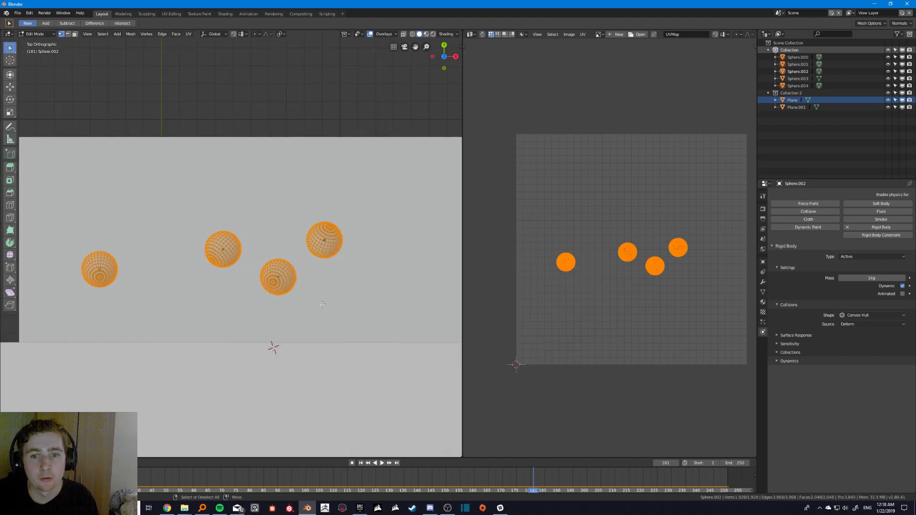
middle_drag(322, 270, 317, 322)
key(KP_7)
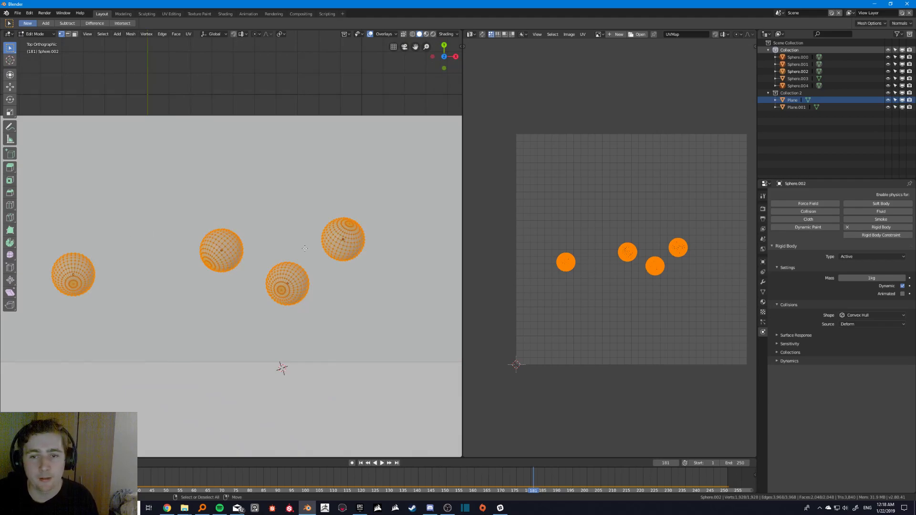
key(KP_3)
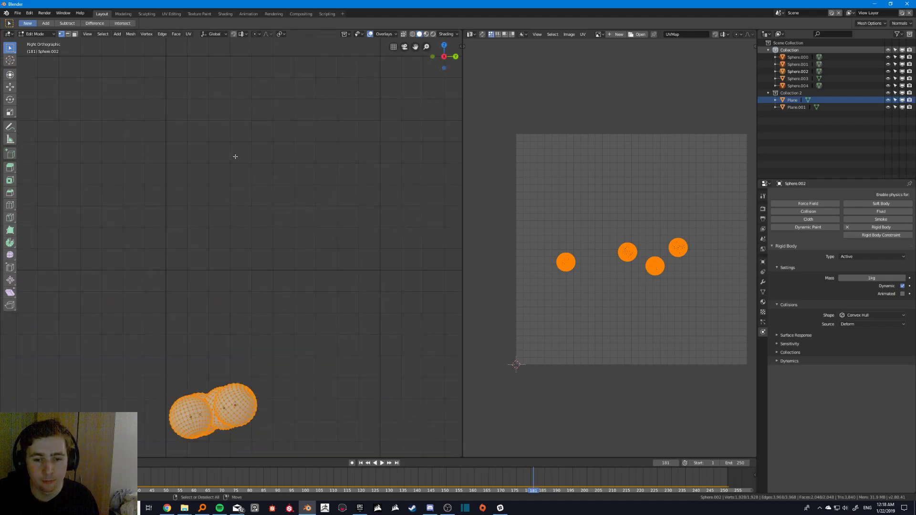
middle_drag(187, 165, 224, 158)
middle_drag(647, 109, 603, 88)
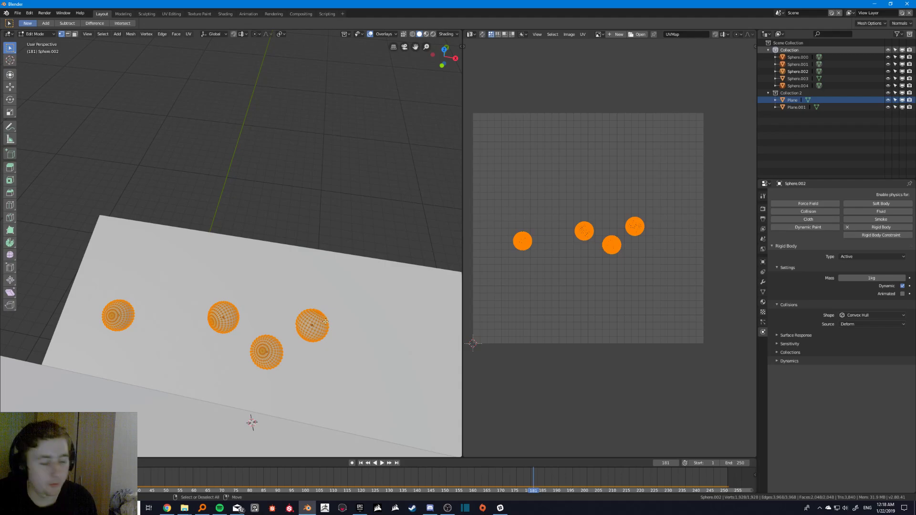
key(Tab)
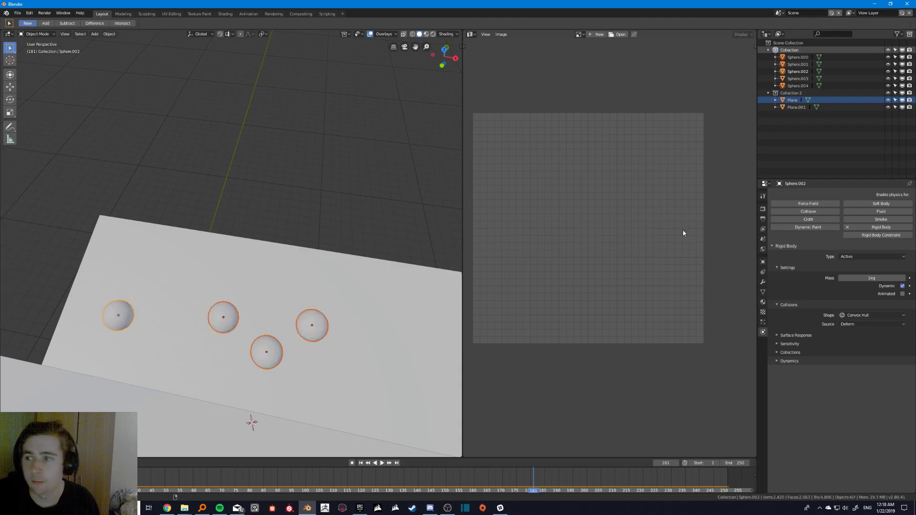
Assign the existing 'Material' to Sphere.002.
click(763, 282)
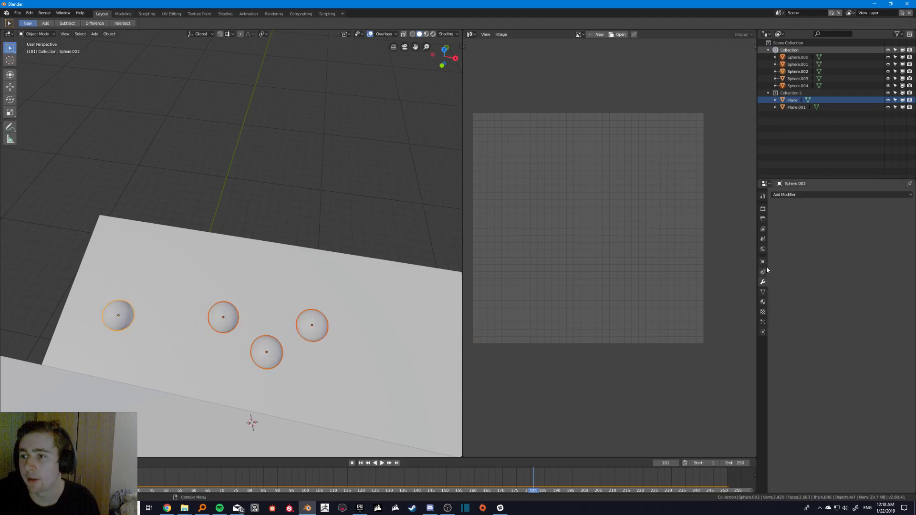
click(763, 303)
click(775, 225)
click(786, 237)
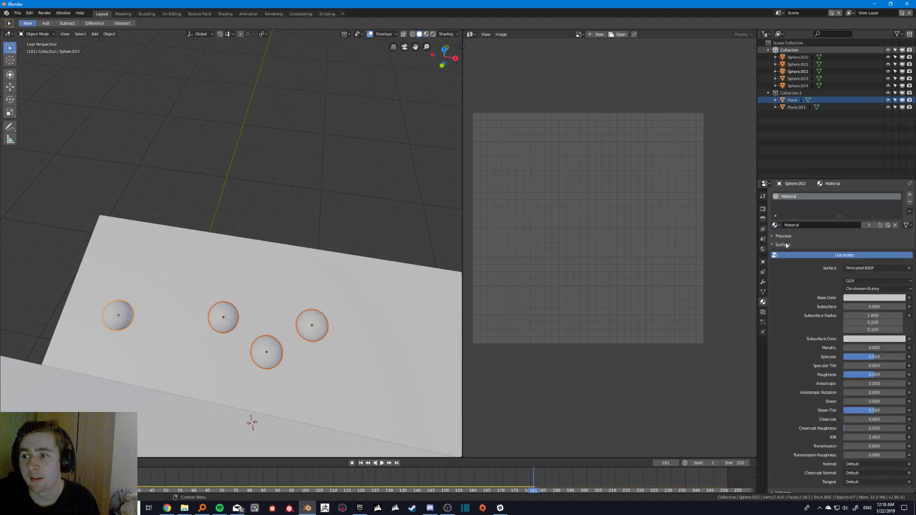
Set the material's Base Color to red and switch the viewport to Material Preview.
click(117, 317)
click(220, 314)
click(126, 313)
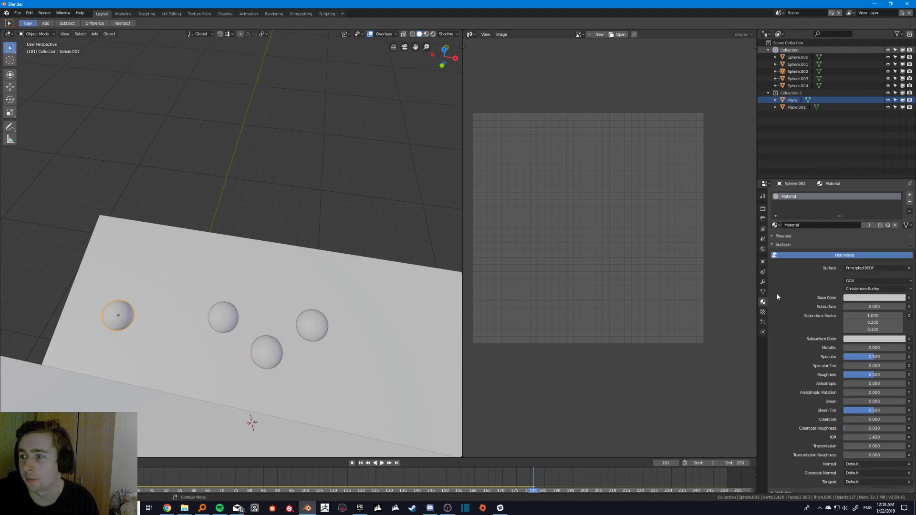
click(874, 298)
click(874, 298)
click(870, 239)
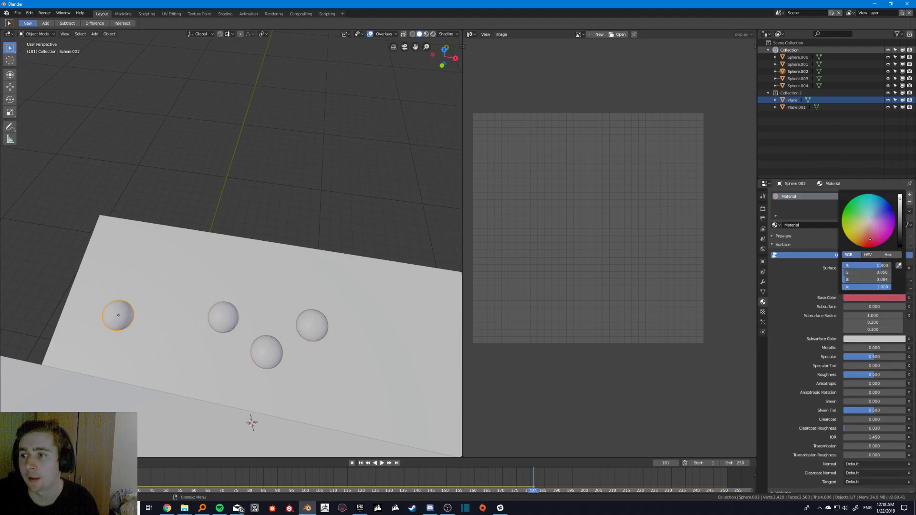
click(427, 34)
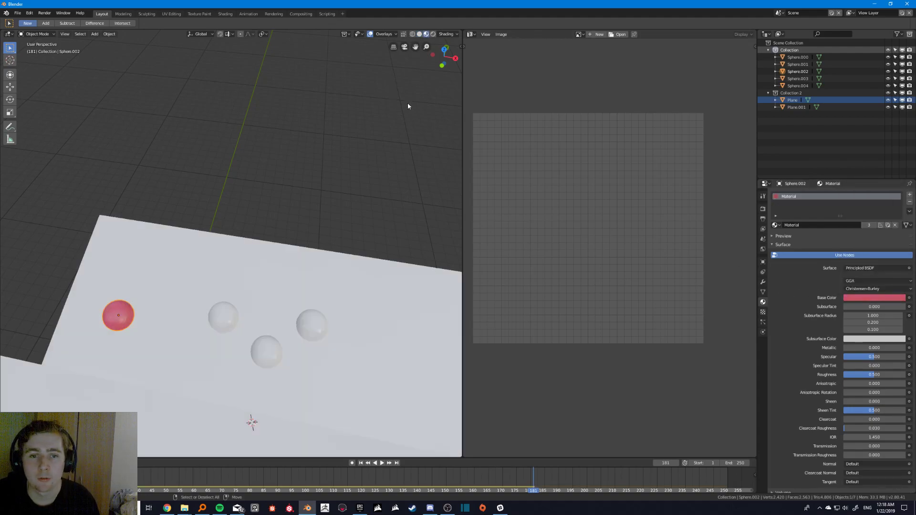
Give Sphere.000, Sphere.001 and Sphere.004 the same red 'Material'.
click(228, 307)
click(777, 225)
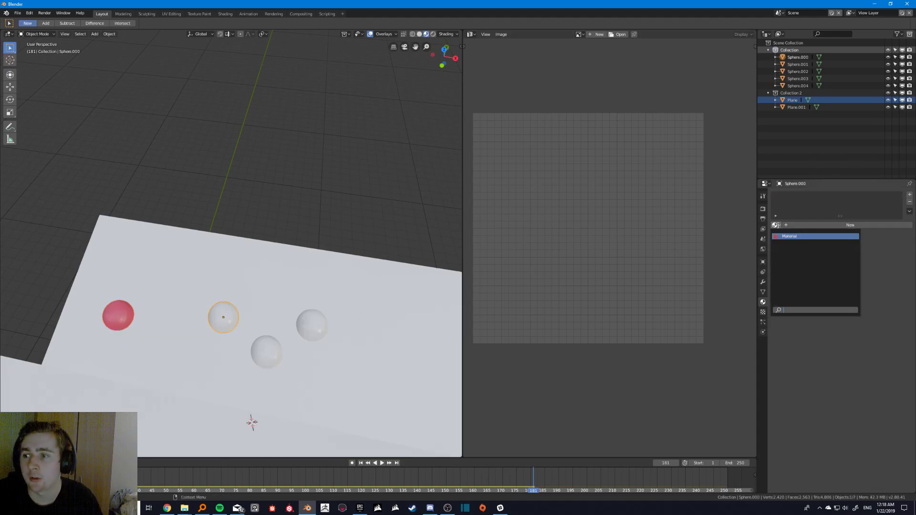
click(796, 237)
click(267, 350)
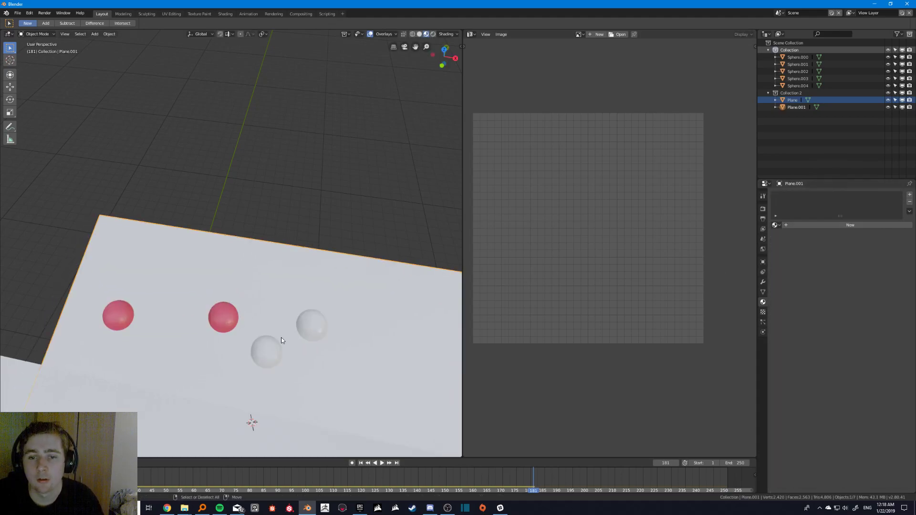
click(776, 225)
click(795, 237)
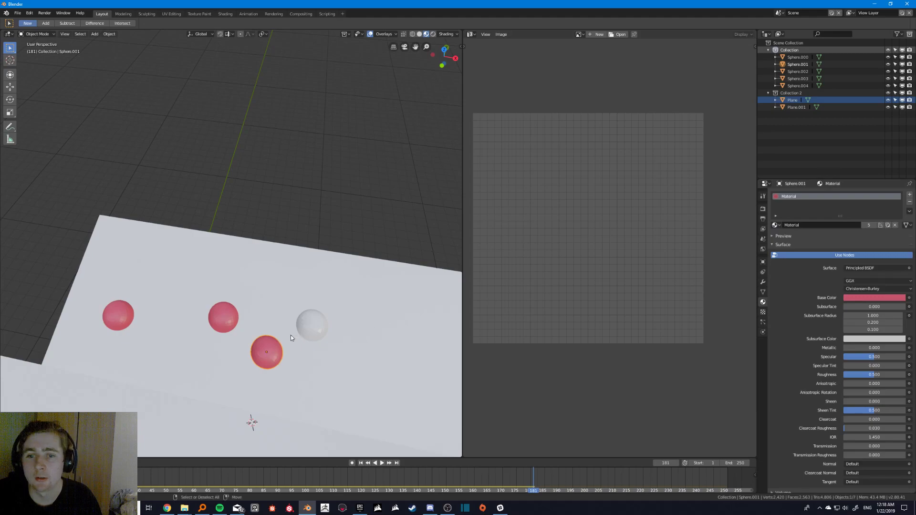
click(316, 331)
click(777, 225)
click(796, 238)
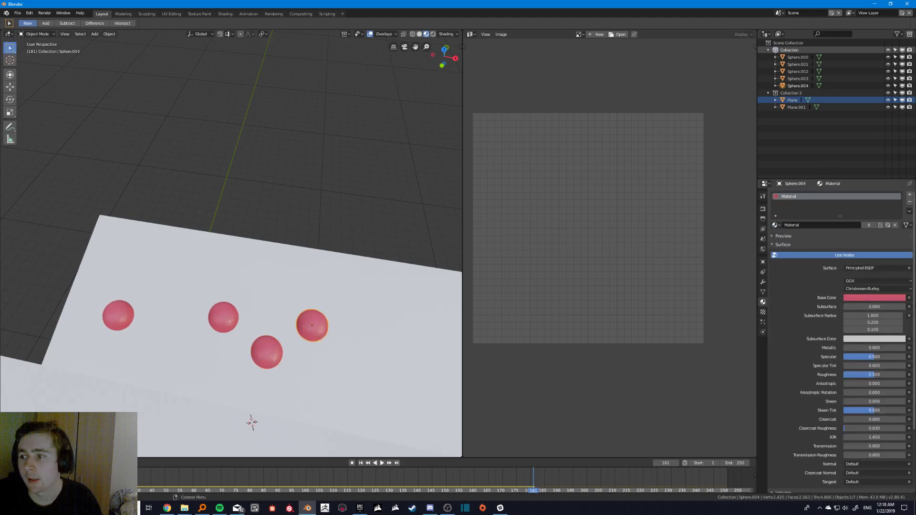
click(909, 297)
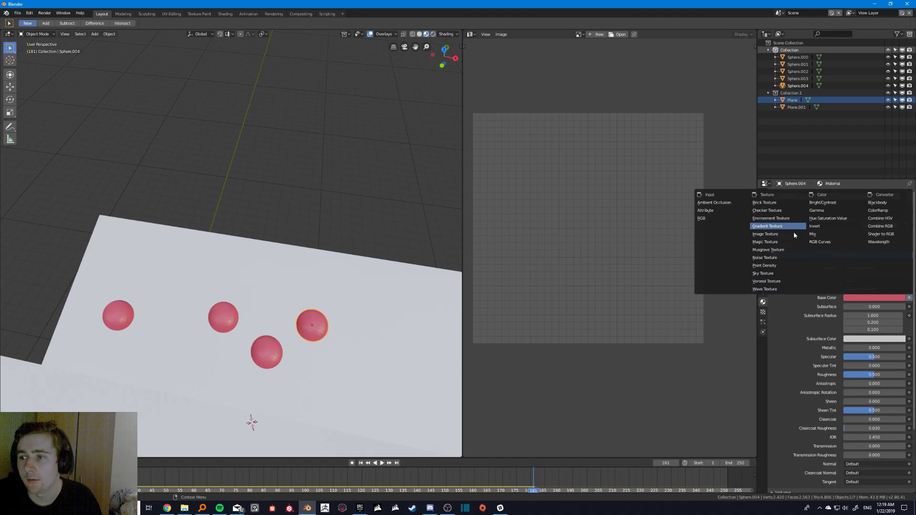
Feed Base Color with an Image Texture of thumb-1920-532407.jpg and show it in the Image Editor.
click(780, 235)
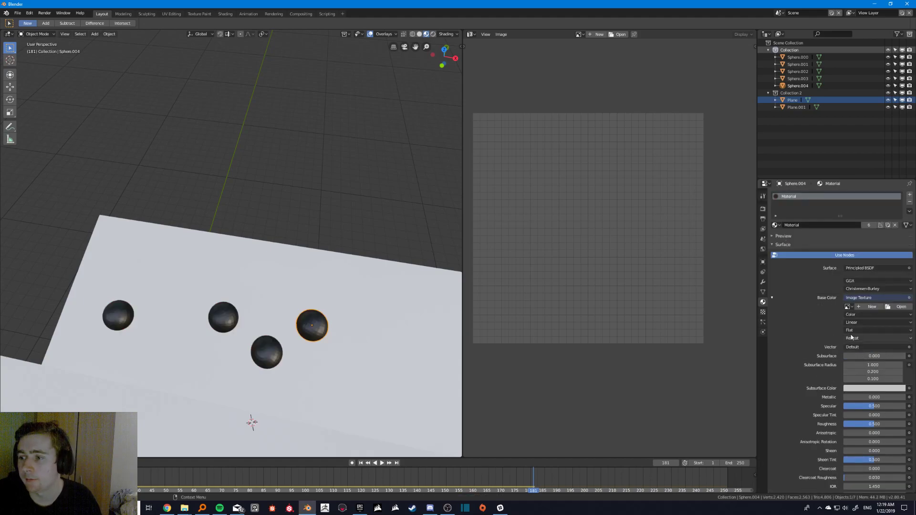
click(849, 308)
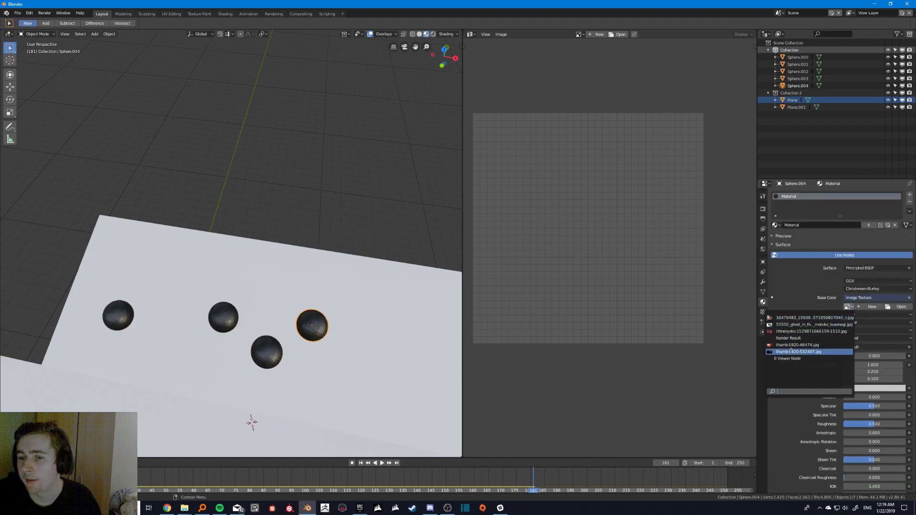
click(807, 353)
click(579, 34)
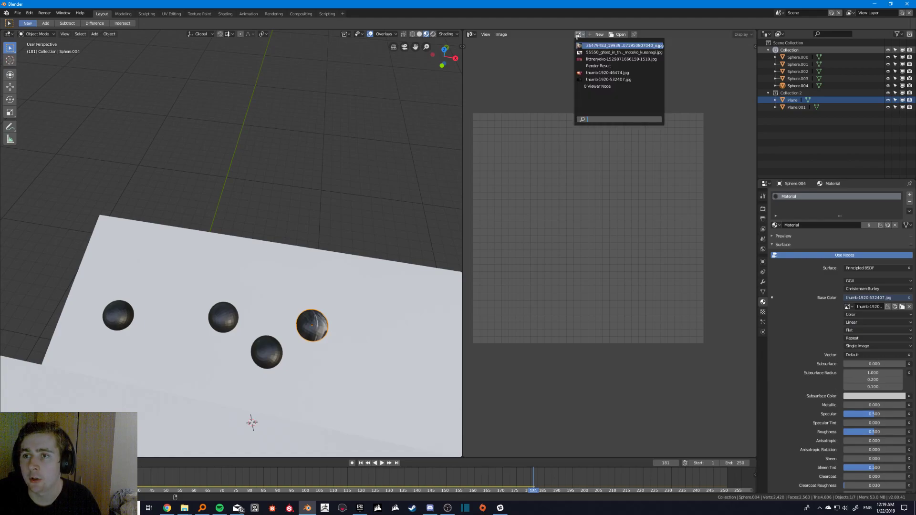
click(604, 79)
middle_drag(650, 194, 662, 170)
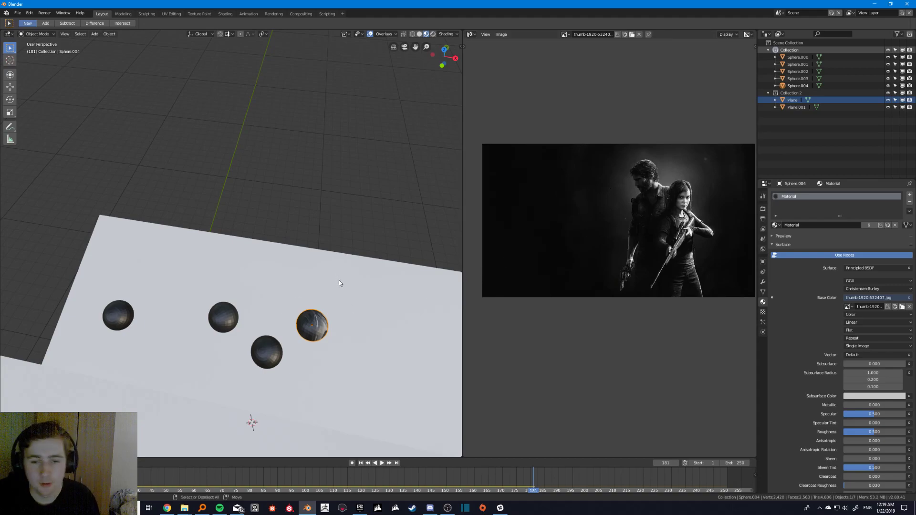
Look at the textured spheres from the top view and briefly check Sphere.004 in Edit Mode.
middle_drag(339, 283, 284, 279)
key(KP_7)
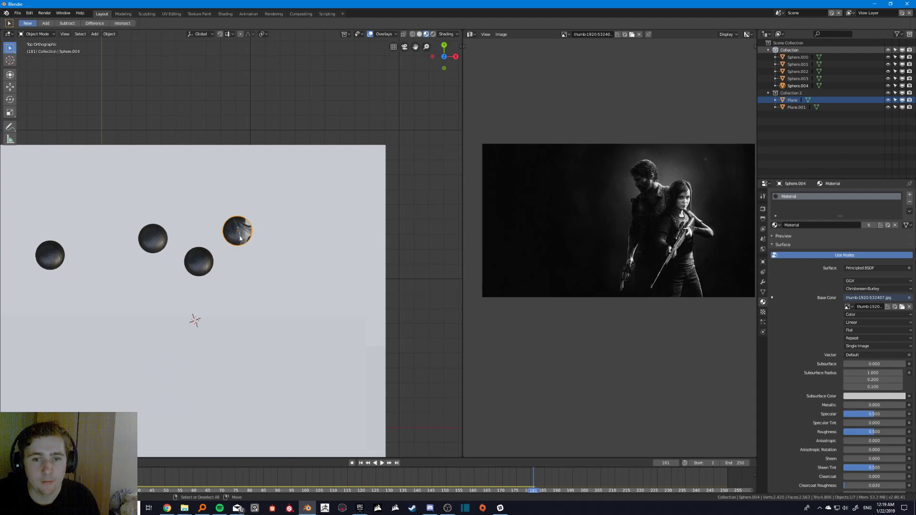
scroll(250, 248, down, 4)
key(Tab)
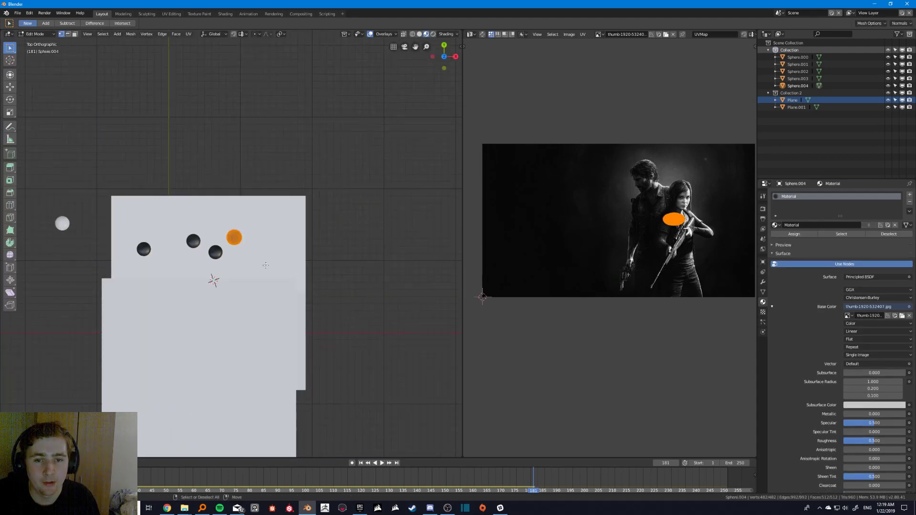
key(Tab)
middle_drag(213, 275, 221, 256)
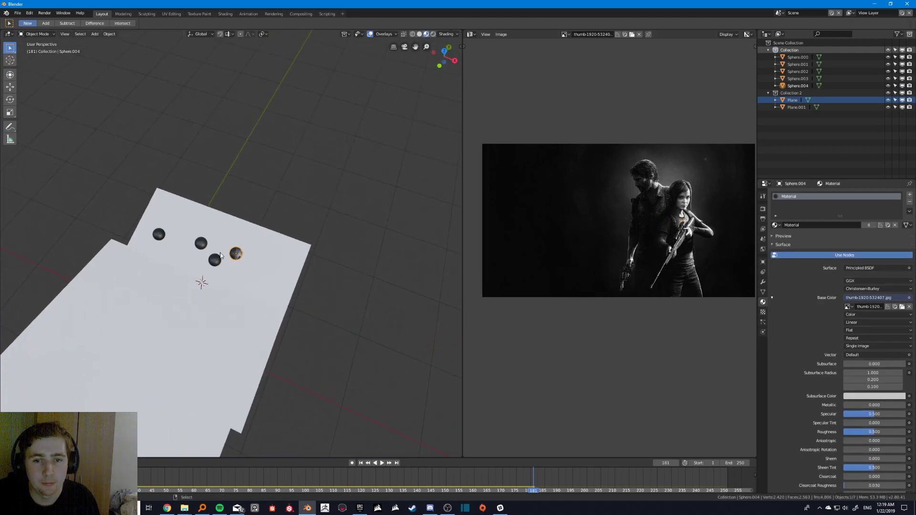
shift+click(158, 234)
key(s)
right_click(268, 254)
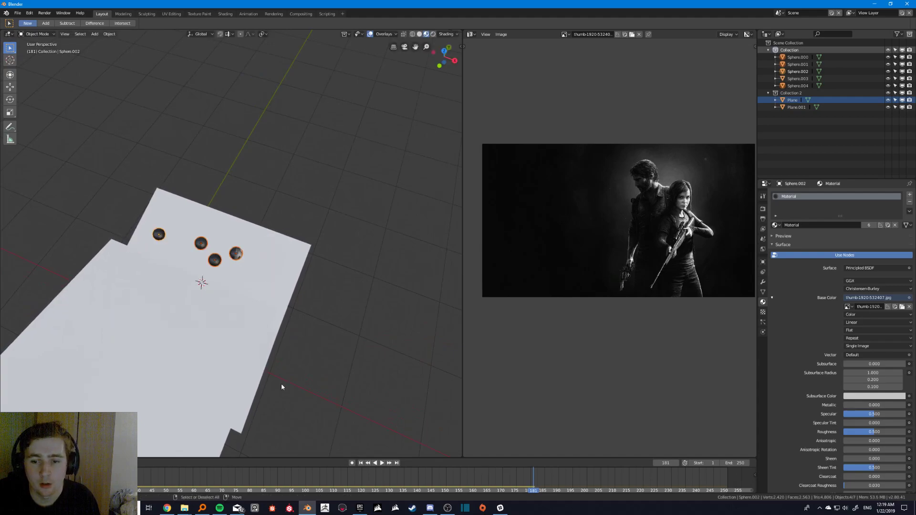
Rewind the timeline to the first frame and briefly replay the falling simulation.
middle_drag(282, 387, 258, 325)
key(shift+Left)
key(space)
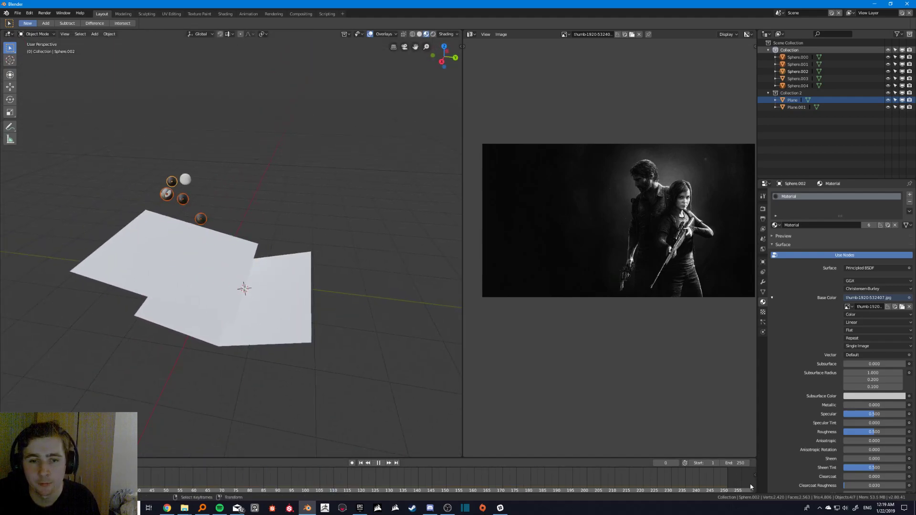
key(space)
click(782, 244)
Scale up Sphere.000 and Sphere.004 and shrink Sphere.001.
key(alt+a)
middle_drag(205, 230, 176, 246)
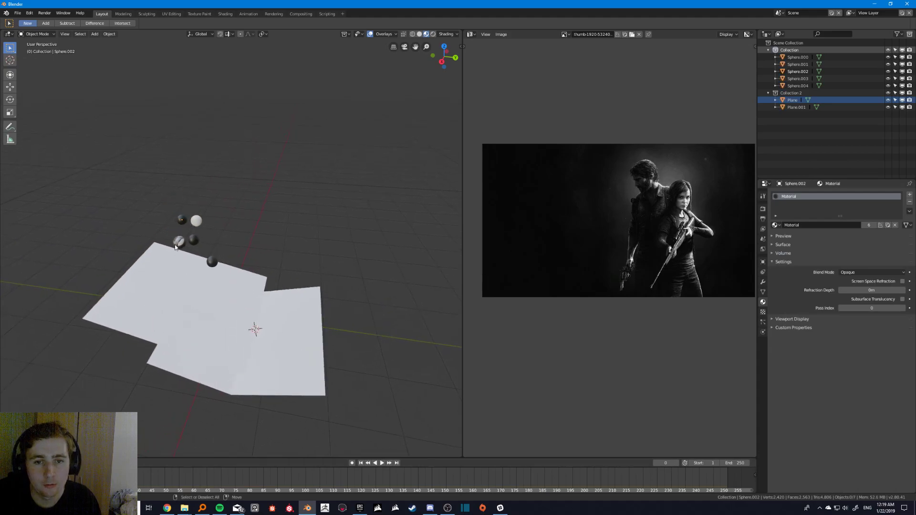
key(s)
right_click(210, 254)
shift+click(212, 261)
key(s)
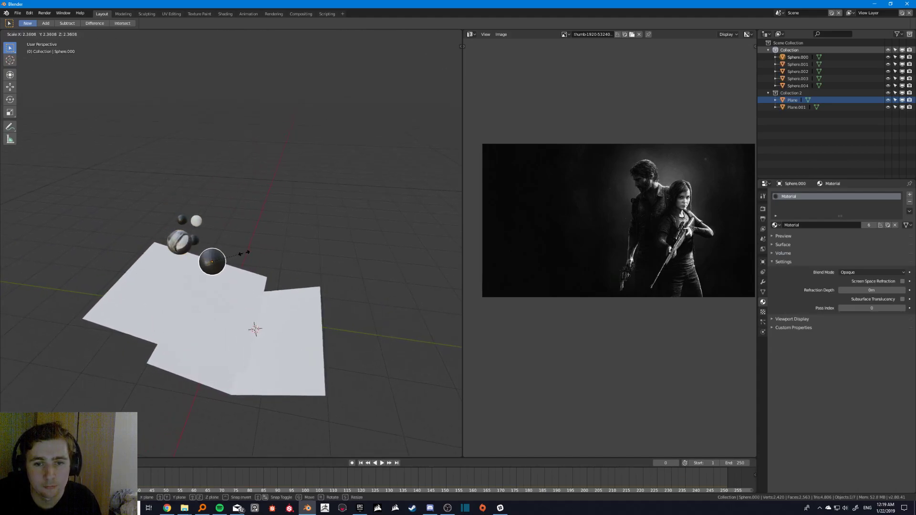
click(248, 249)
middle_drag(248, 249, 205, 274)
scroll(205, 275, up, 2)
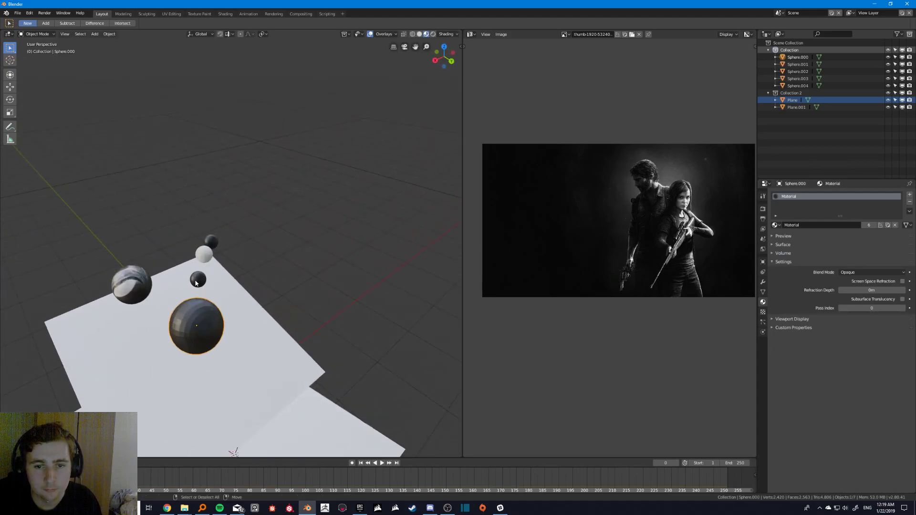
click(203, 278)
key(s)
click(206, 260)
Resize the small white Sphere.003 and assign it the shared Material.
click(204, 254)
key(s)
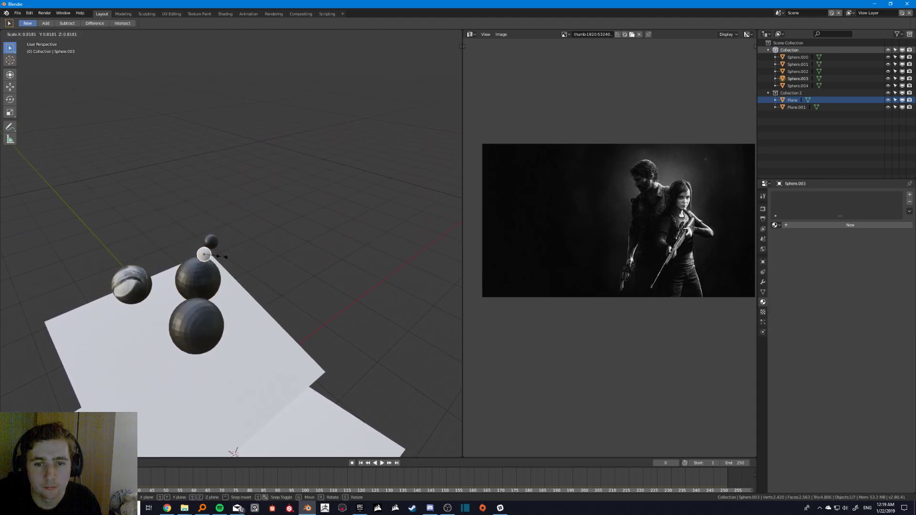
click(222, 257)
click(775, 225)
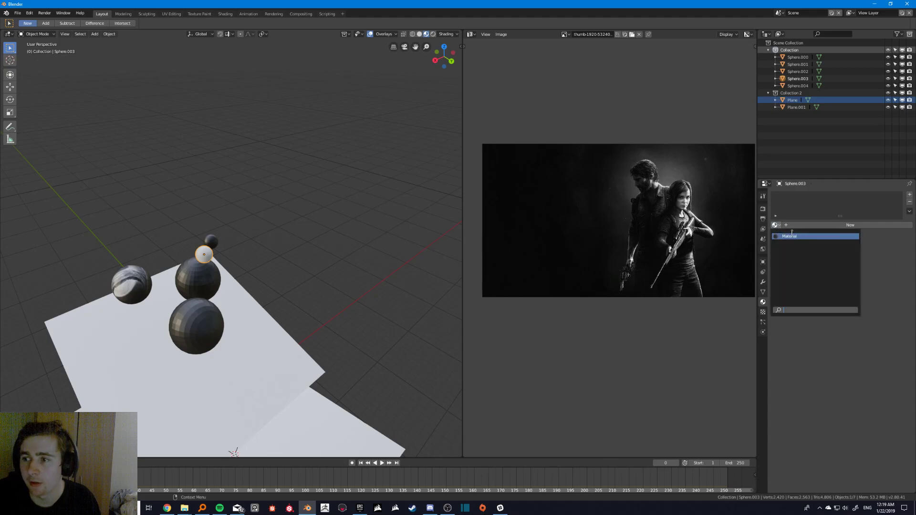
click(791, 237)
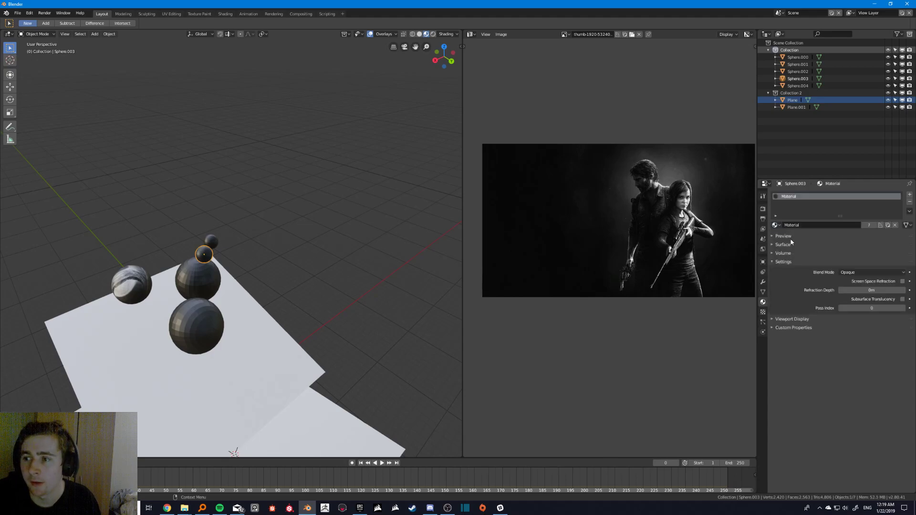
Enlarge the top sphere and move the small sphere to the left.
key(s)
click(232, 246)
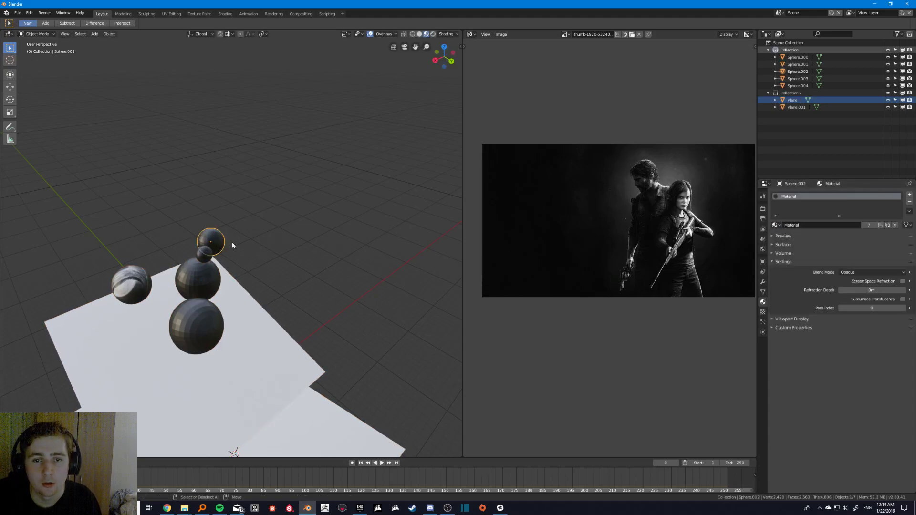
key(g)
click(229, 254)
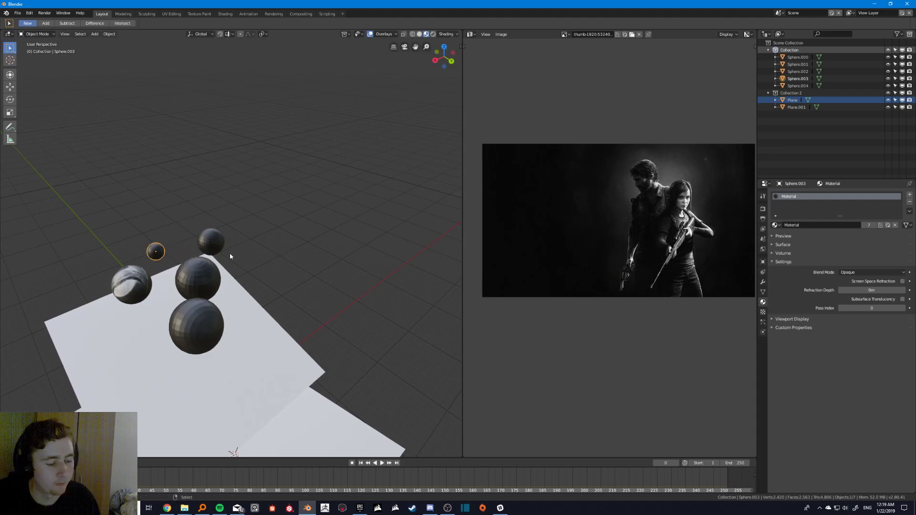
Duplicate the small sphere six times (Sphere.005–Sphere.010) scattered in the air, then play the fall.
key(shift+d)
click(233, 260)
key(shift+d)
click(234, 263)
key(shift+d)
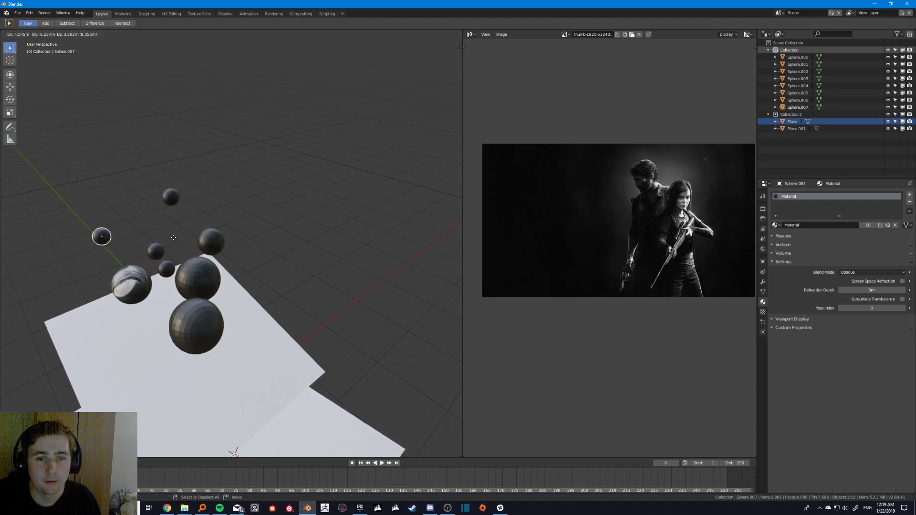
click(174, 237)
key(shift+d)
click(251, 210)
key(shift+d)
click(272, 223)
key(shift+d)
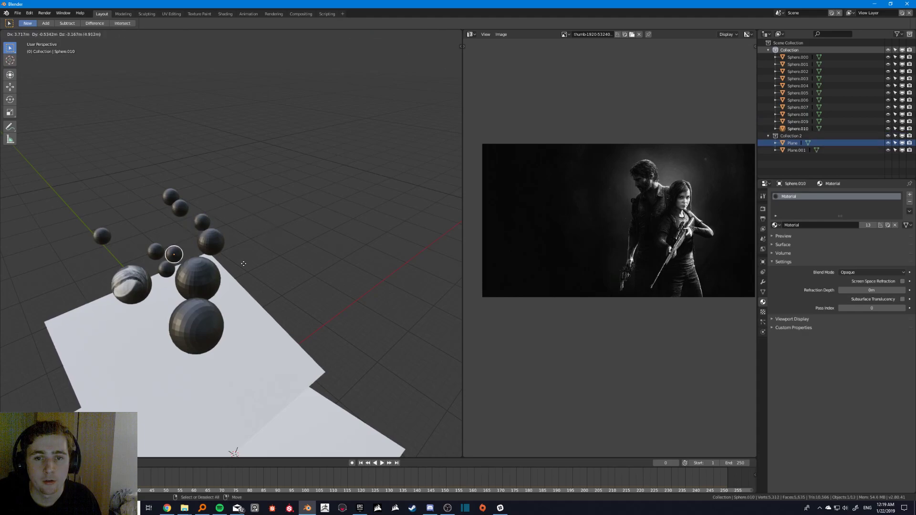
click(245, 272)
click(381, 463)
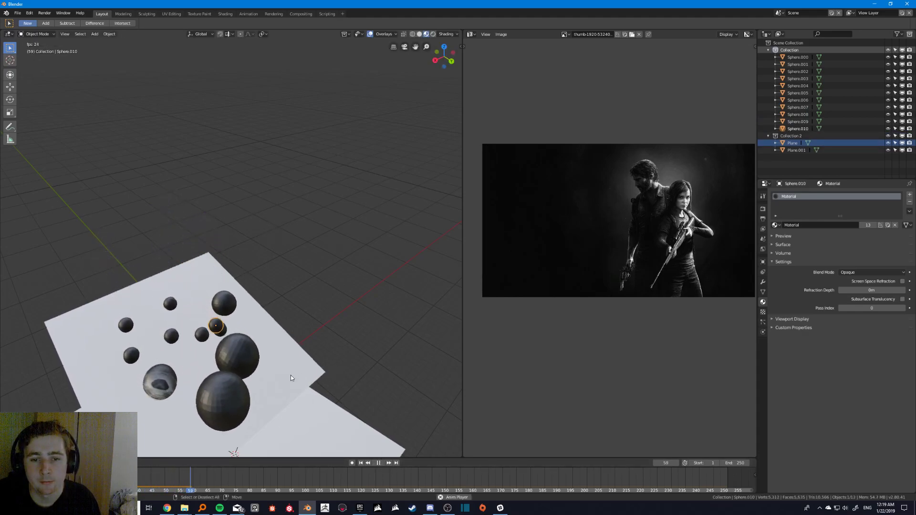
Stop playback at frame 196 with the spheres clustered near the plane's far edge.
middle_drag(286, 372, 281, 368)
scroll(281, 372, down, 2)
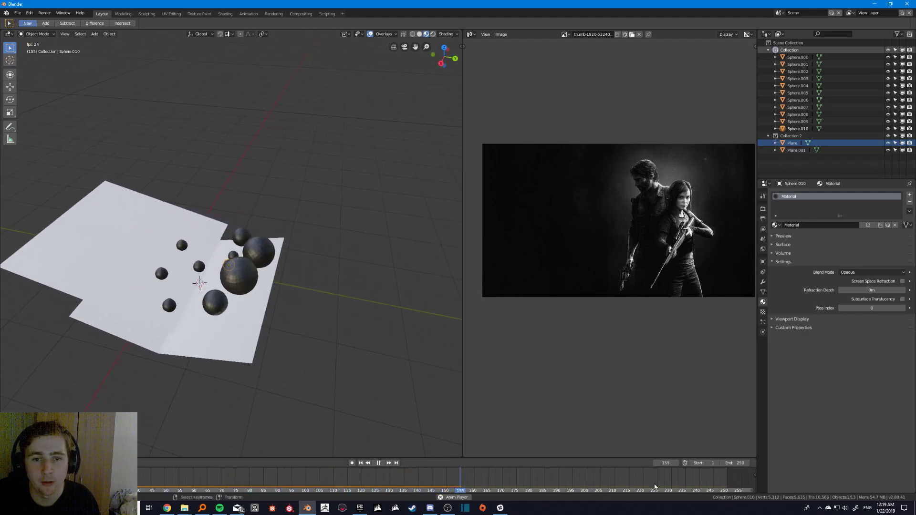
key(space)
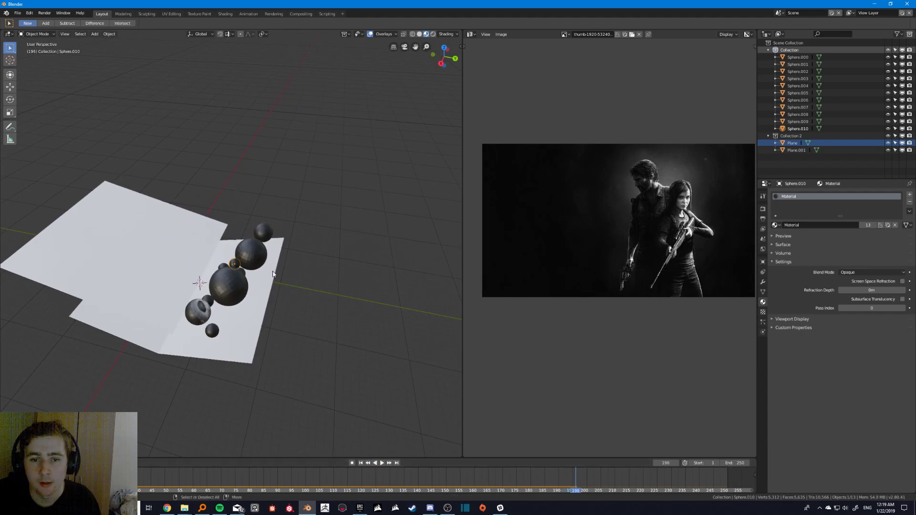
middle_drag(305, 305, 156, 306)
Select all the spheres while excluding the lower plane, with a sphere active.
click(113, 311)
key(a)
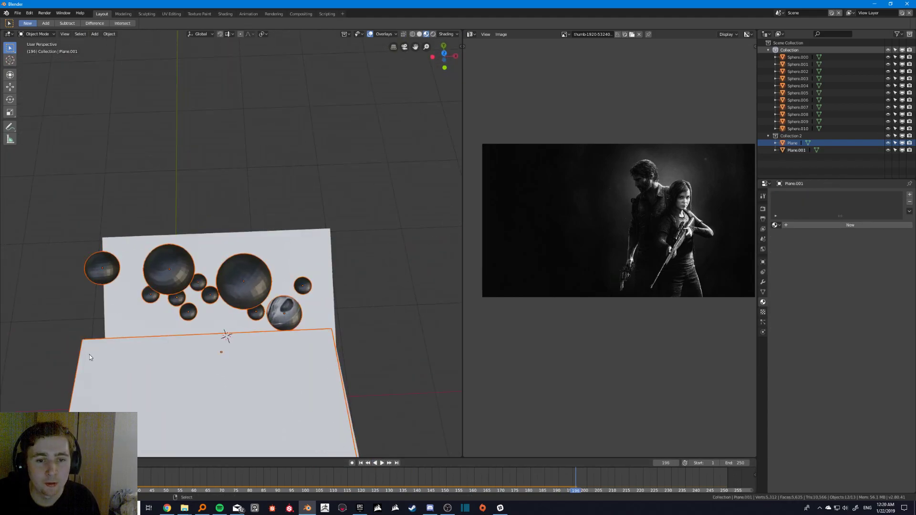
shift+click(90, 355)
middle_drag(105, 360, 231, 326)
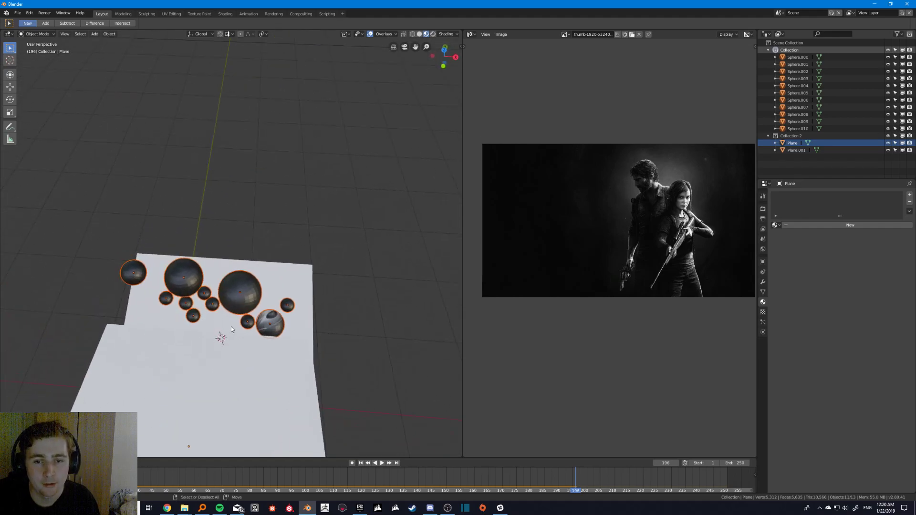
key(Tab)
key(Tab)
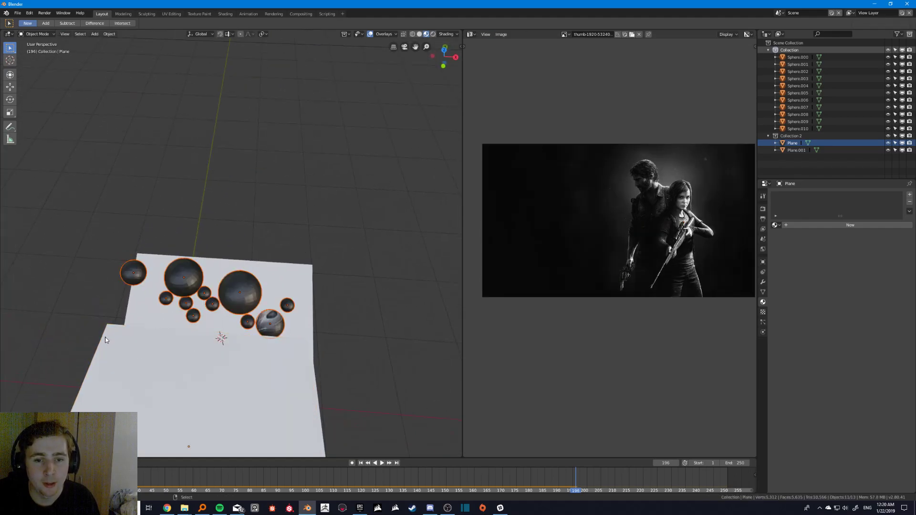
middle_drag(99, 310, 229, 293)
shift+click(242, 299)
middle_drag(293, 289, 266, 314)
key(Tab)
Select all sphere vertices and apply Project From View in the top orthographic view.
key(a)
key(KP_7)
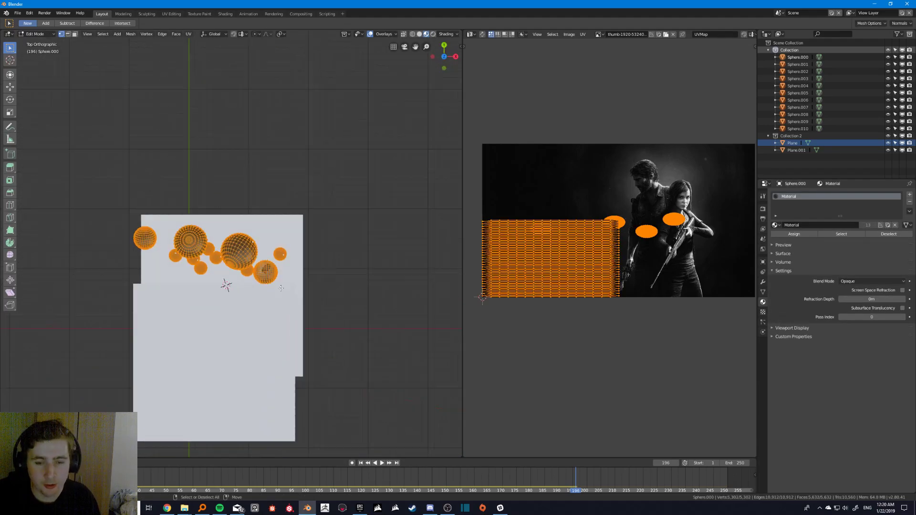
middle_drag(269, 282, 295, 272)
key(KP_7)
key(u)
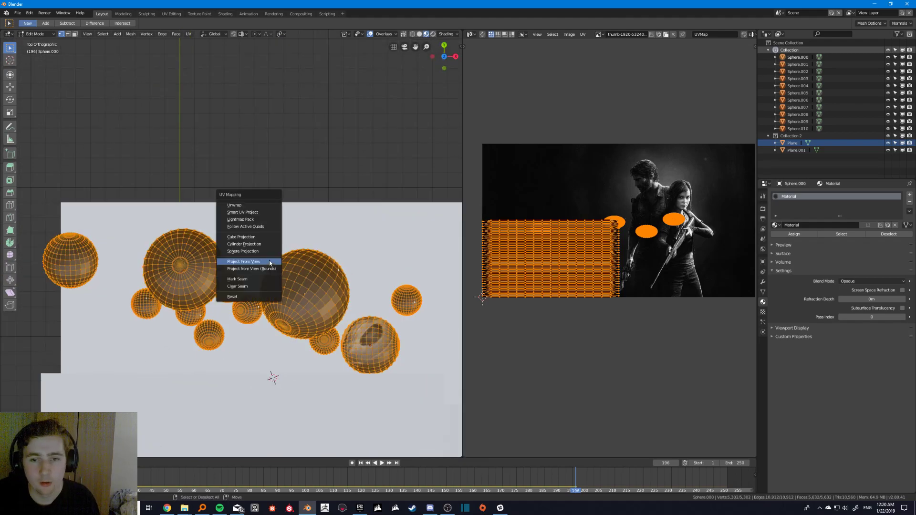
click(258, 261)
scroll(312, 284, up, 3)
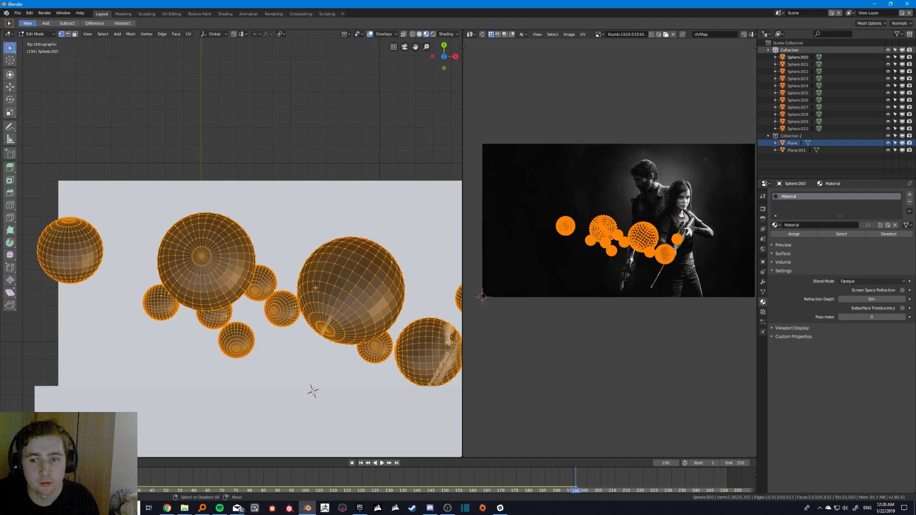
key(u)
click(281, 284)
mouse_move(280, 285)
shift+middle_down()
mouse_move(344, 287)
mouse_move(295, 274)
shift+middle_up()
key(u)
click(346, 286)
scroll(620, 274, down, 2)
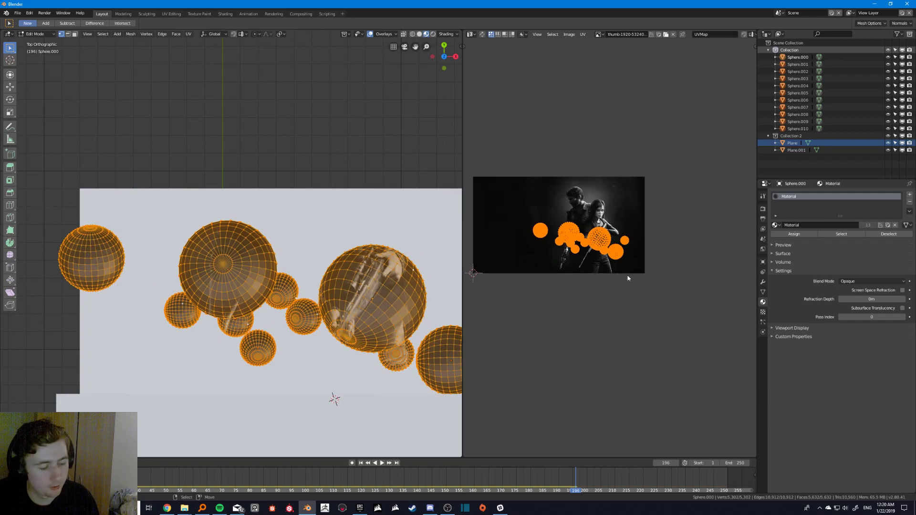
Move the UV islands over the two figures in the photo and return to Object Mode.
middle_drag(620, 280, 647, 293)
key(g)
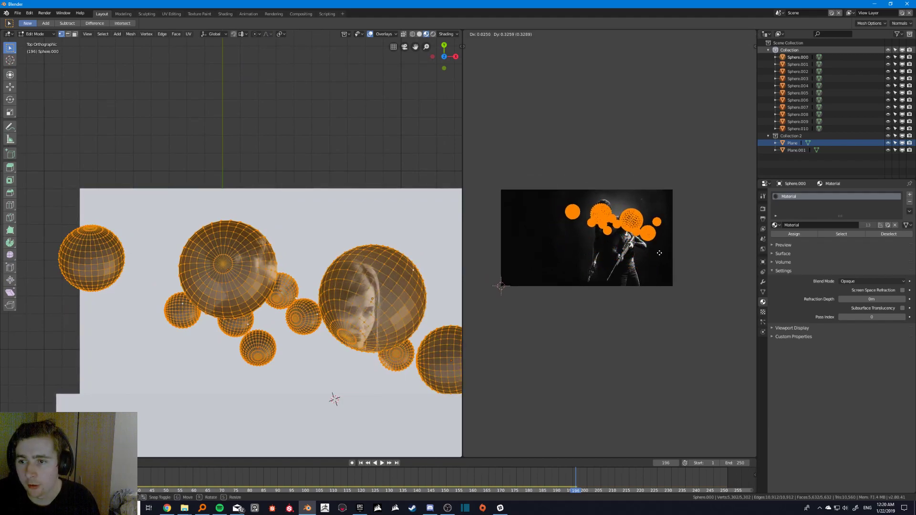
click(656, 252)
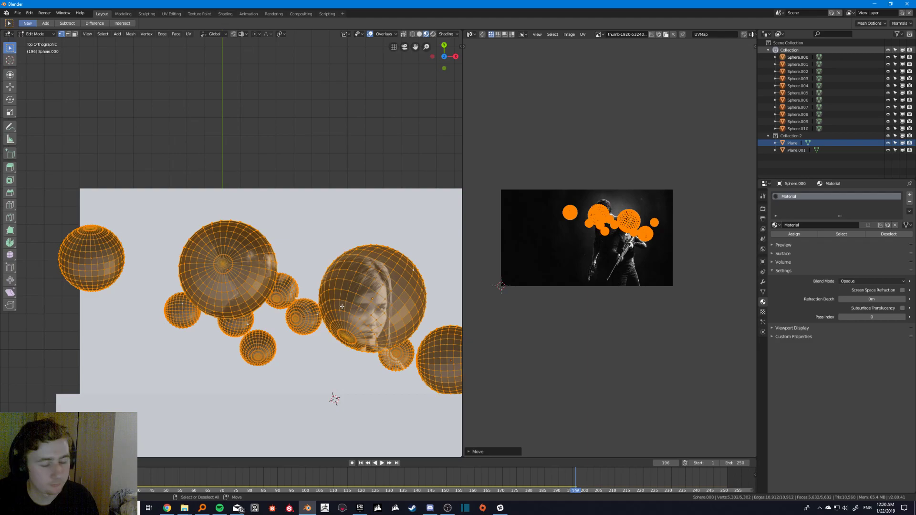
key(Tab)
middle_drag(342, 307, 173, 440)
right_click(239, 301)
key(Escape)
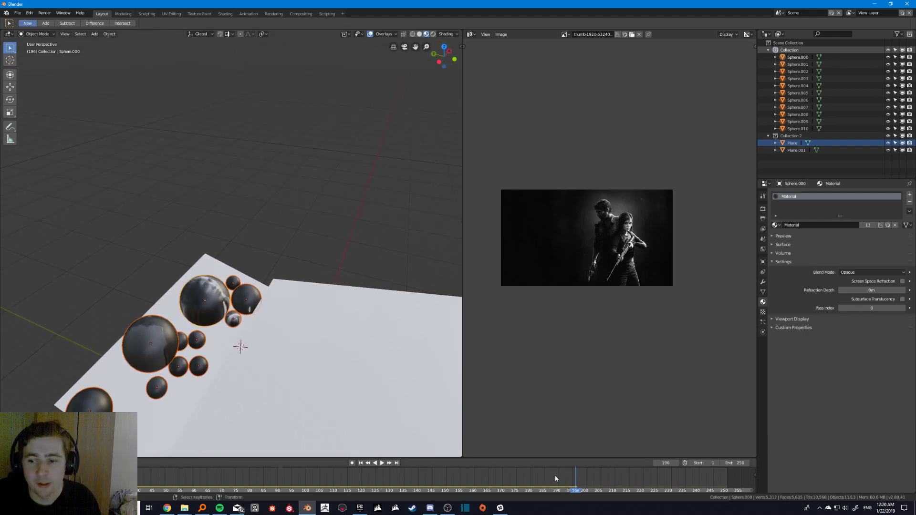
Rewind to frame 0 and replay the fall, stopping at frame 185.
drag(554, 477, 138, 478)
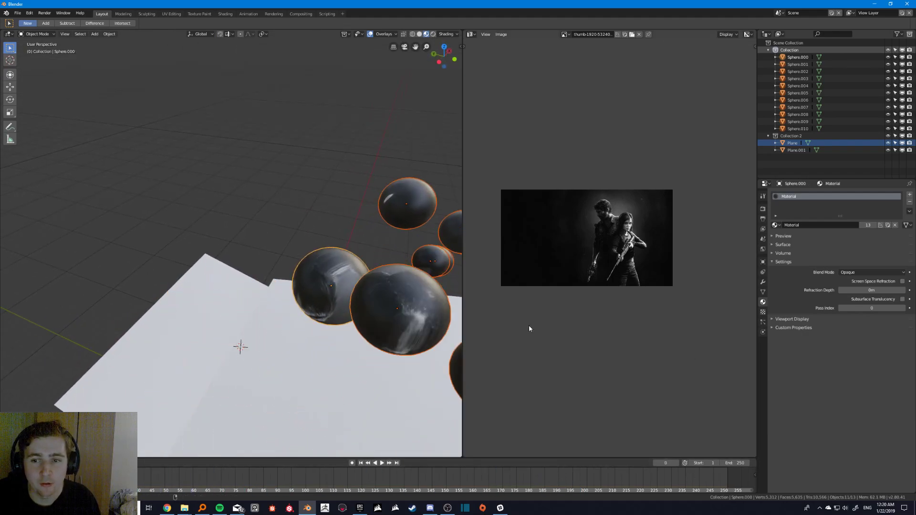
scroll(306, 286, down, 3)
middle_drag(305, 286, 230, 403)
scroll(304, 283, up, 2)
key(space)
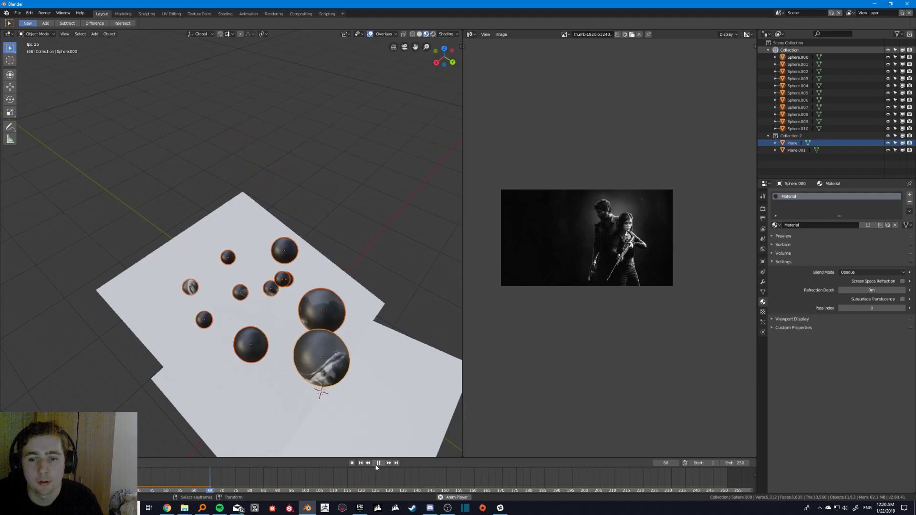
middle_drag(334, 377, 382, 378)
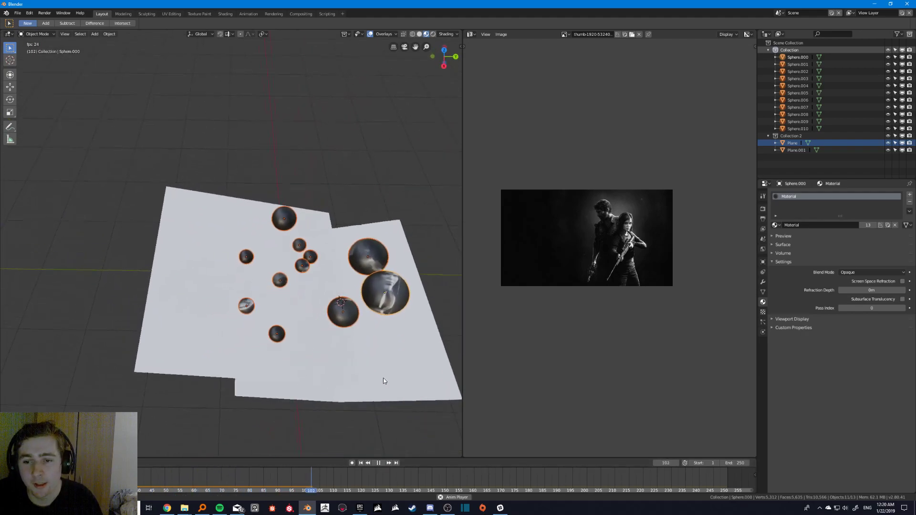
click(379, 463)
Resume playback until the textured spheres settle on the plane at frame 223.
middle_drag(311, 296, 169, 334)
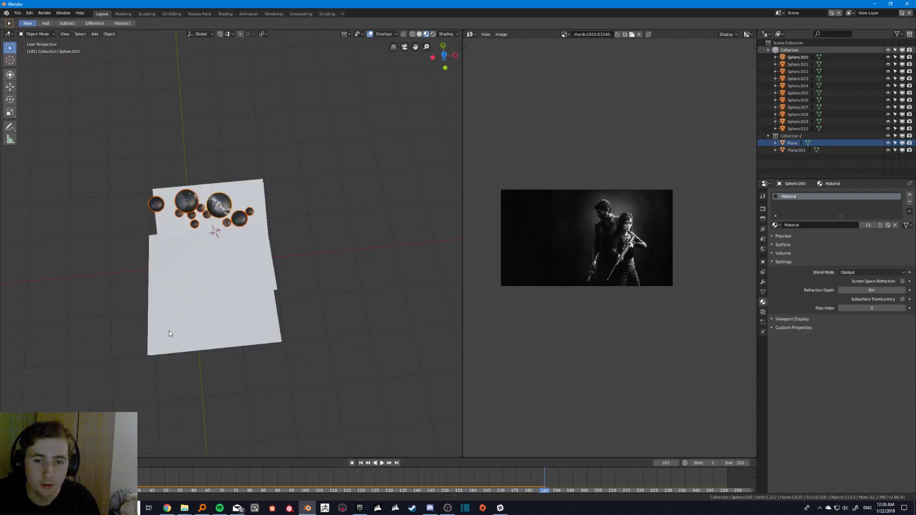
scroll(169, 333, up, 4)
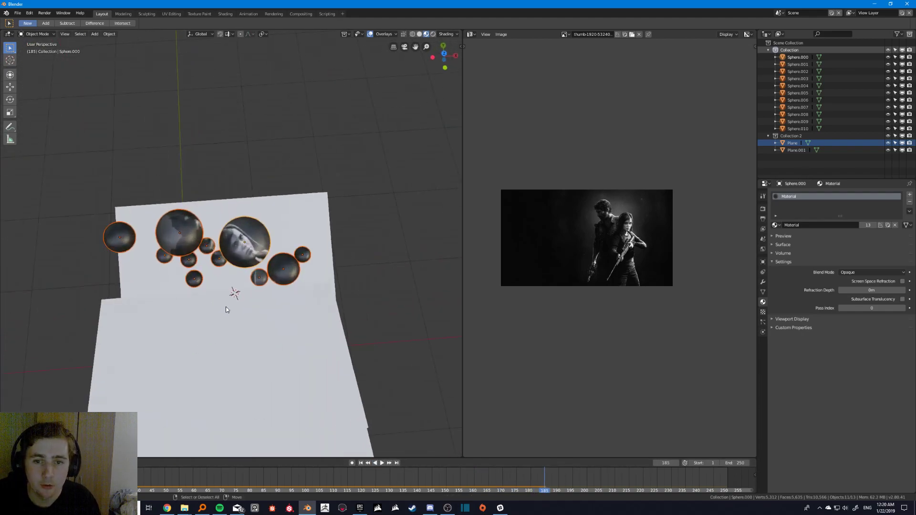
click(382, 462)
click(382, 462)
middle_drag(253, 295, 356, 424)
click(382, 463)
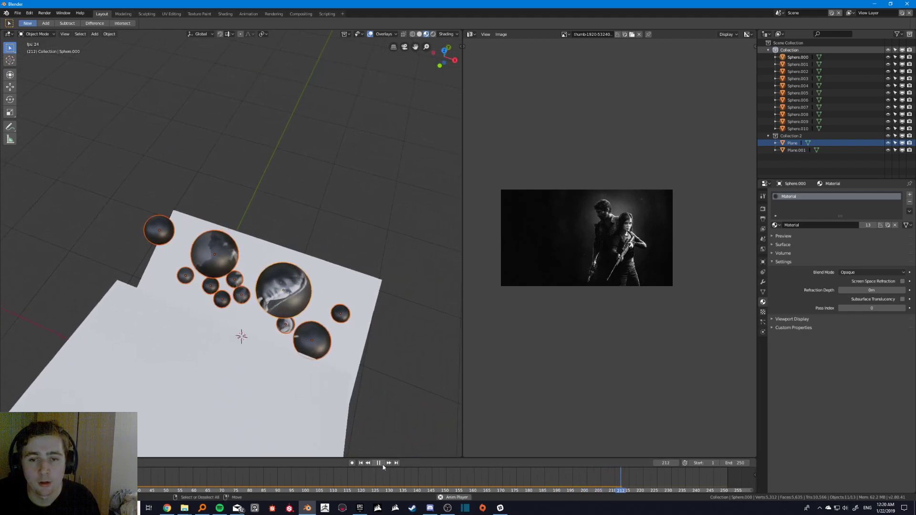
click(379, 463)
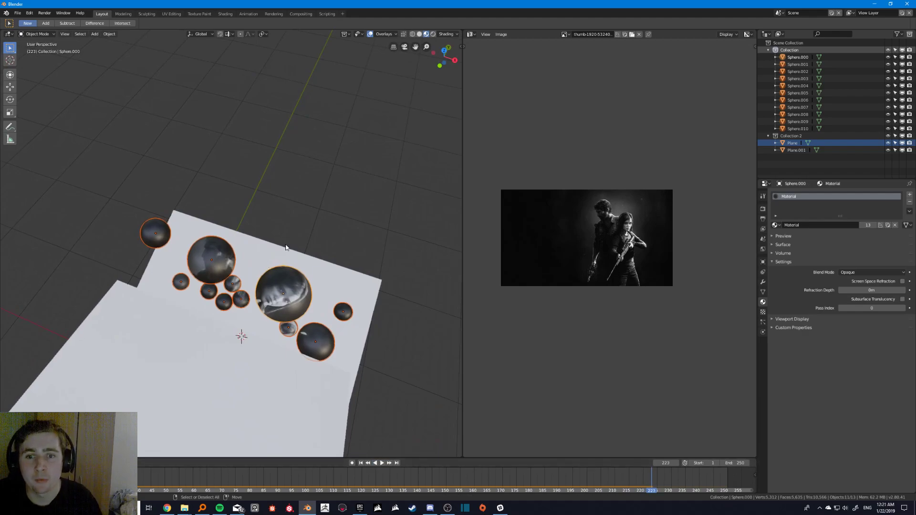